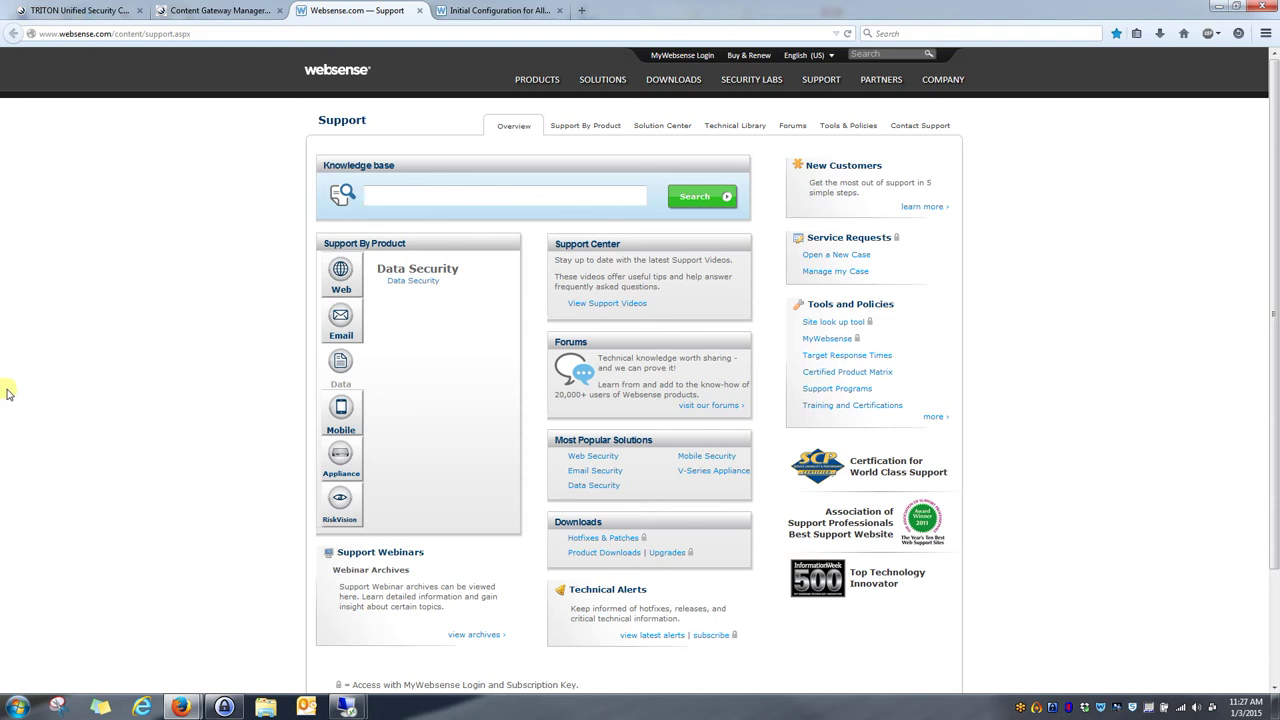
- Browse the Mobile, Web and Data product categories under Support By Product on the Websense support page
left_click(338, 416)
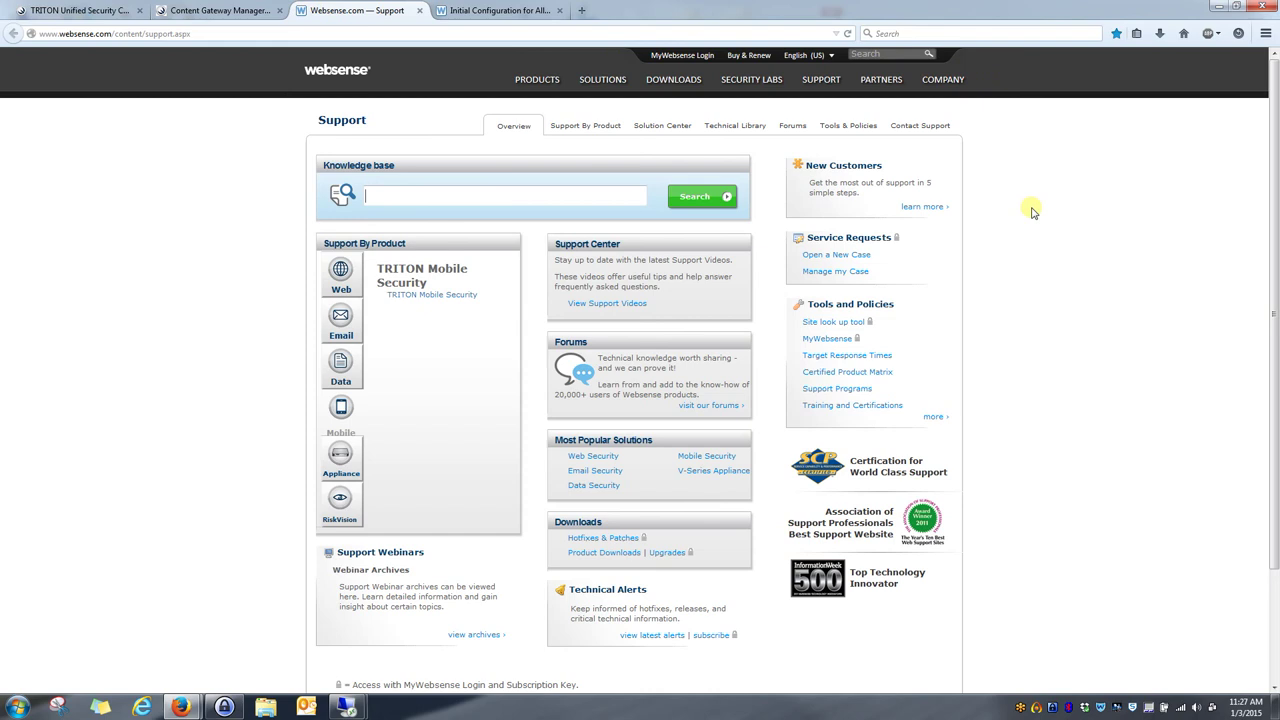
left_click(341, 275)
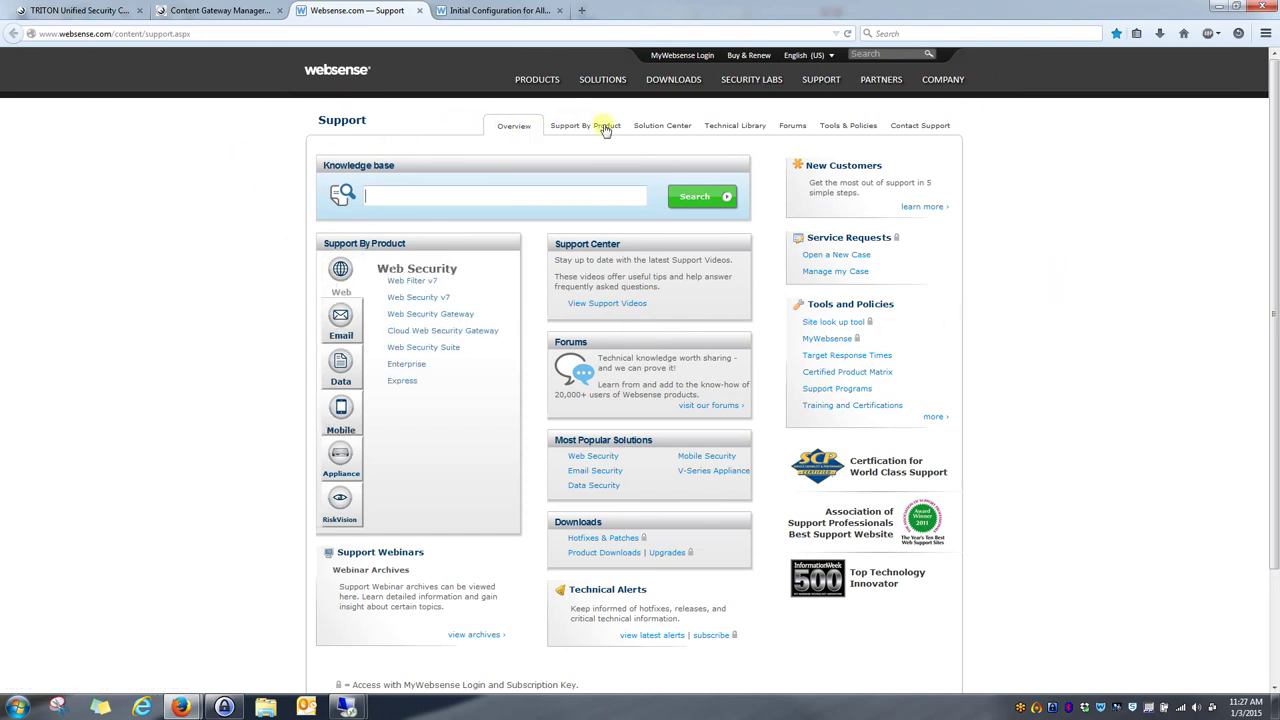
mouse_move(826, 86)
left_click(338, 356)
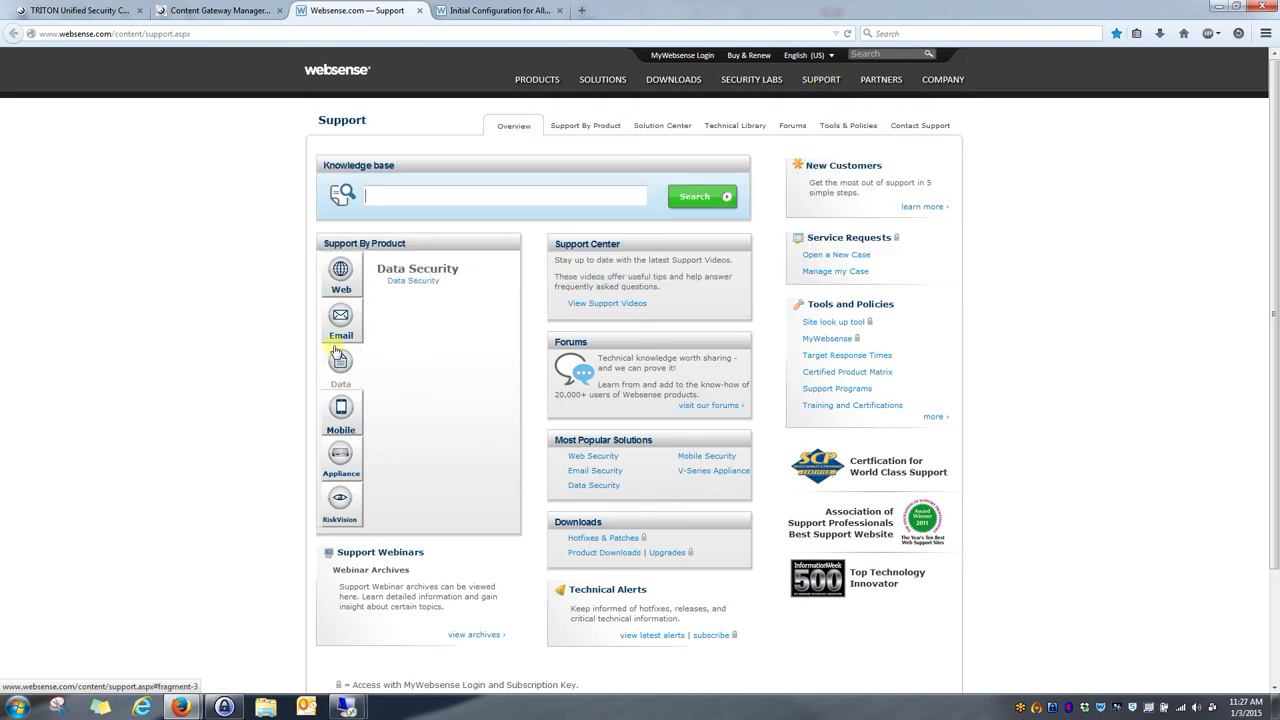
- Search the Websense knowledge base for "Inital Configuration for all websense modules"
left_click(395, 197)
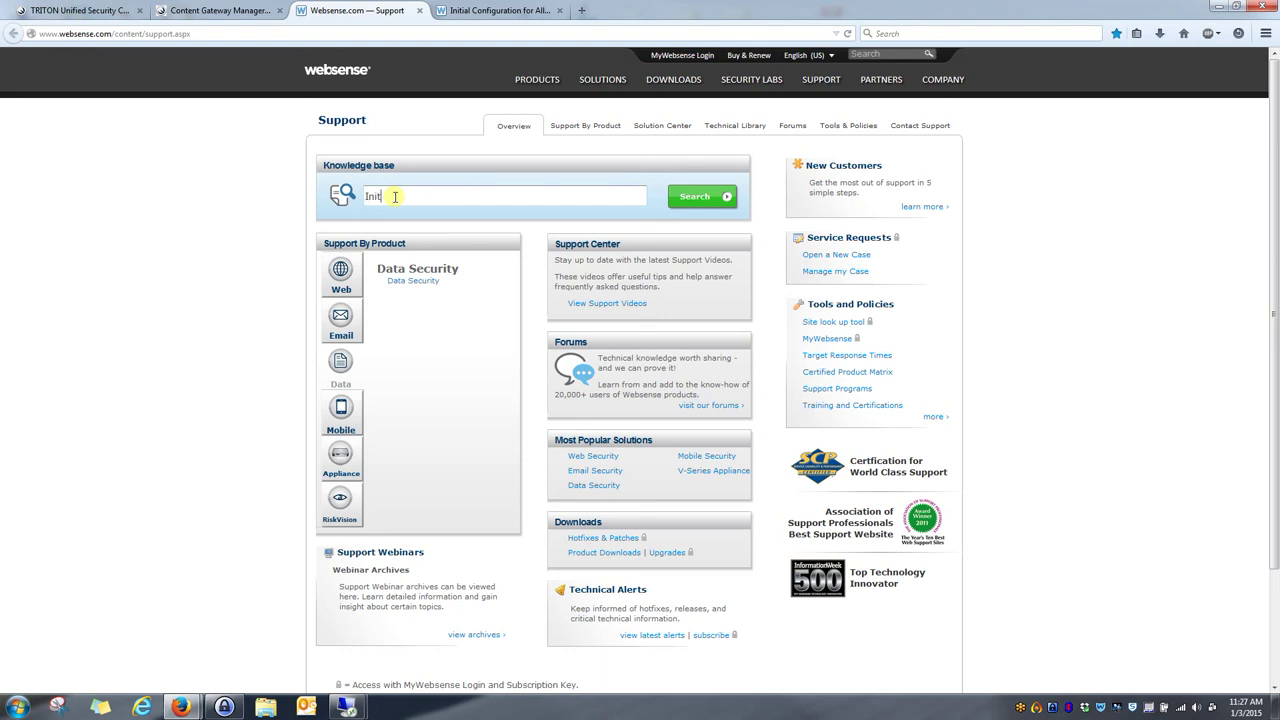
type("Inital Configuration for all websen")
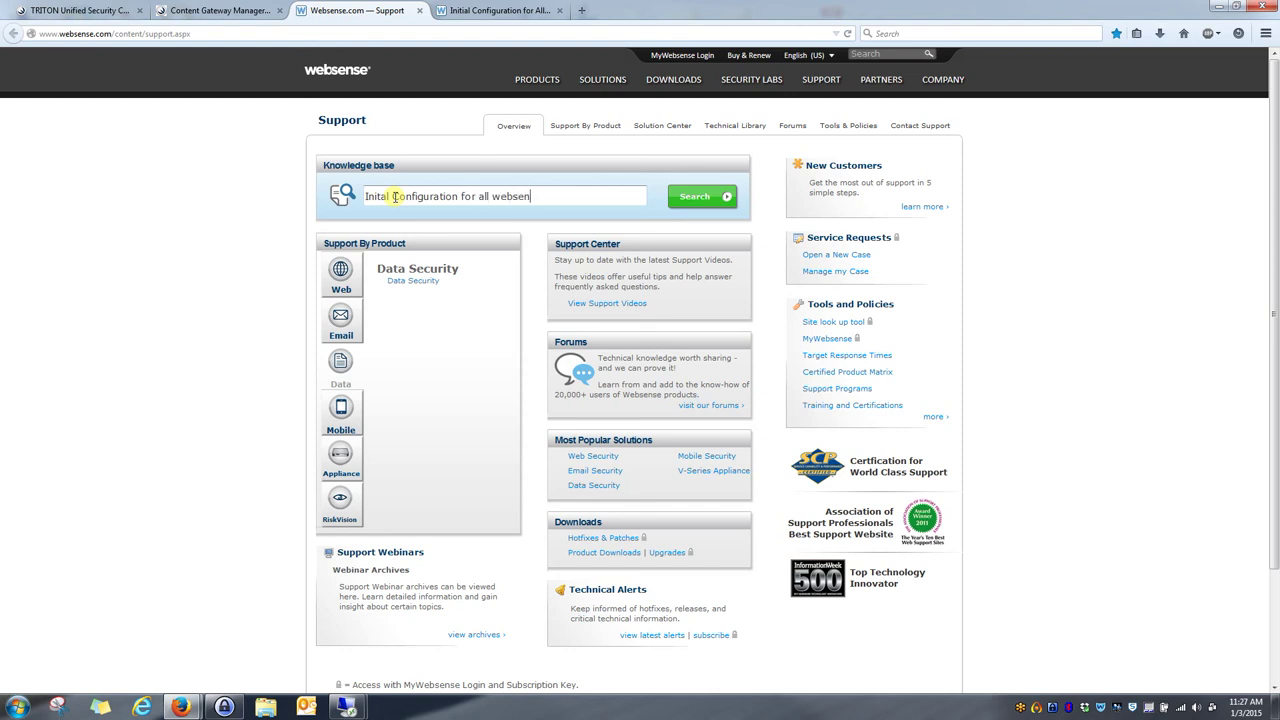
type("se modules")
left_click(697, 196)
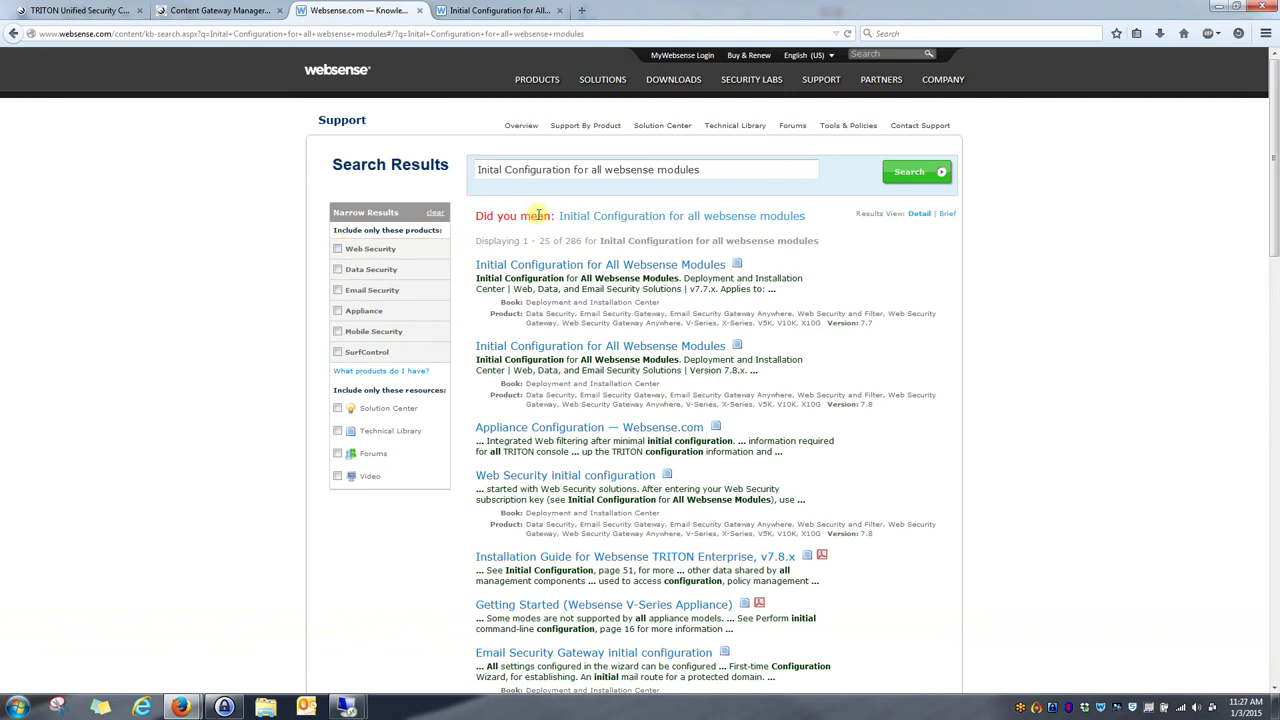
- Filter the results to Web Security Gateway Anywhere 7.8 and open the article Initial Configuration for All Websense Modules
left_click(338, 250)
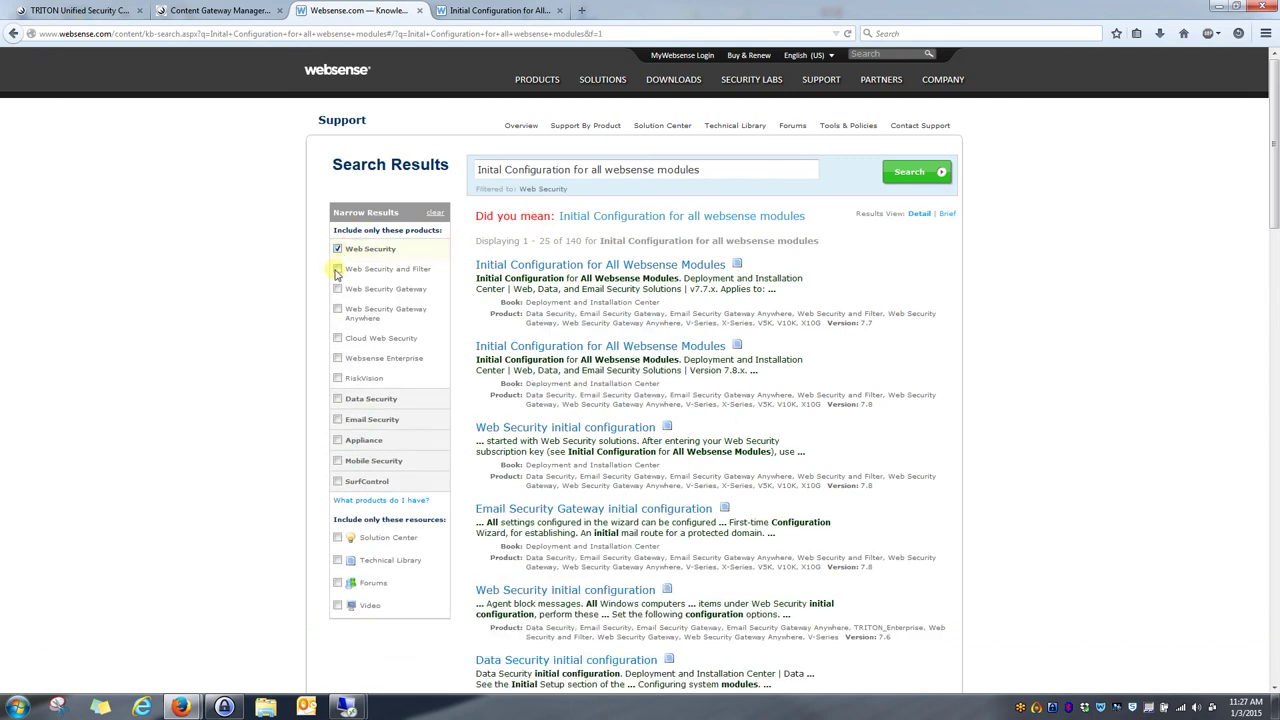
left_click(338, 310)
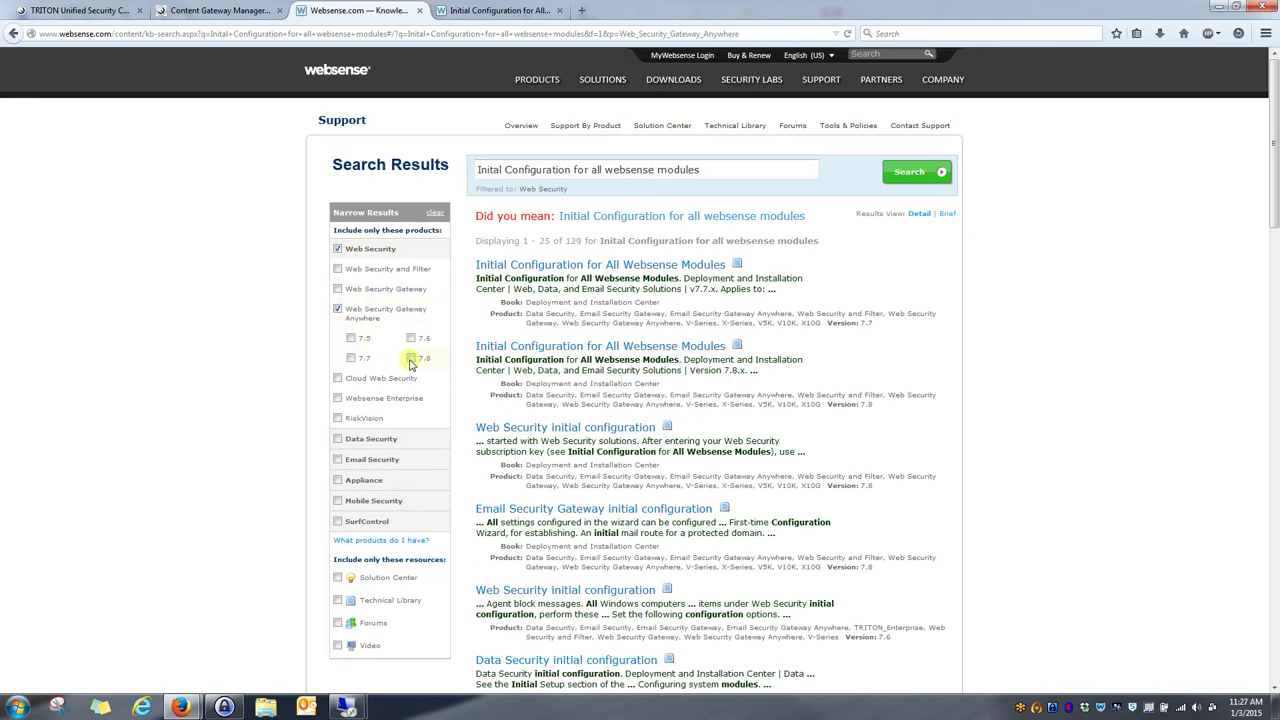
left_click(411, 359)
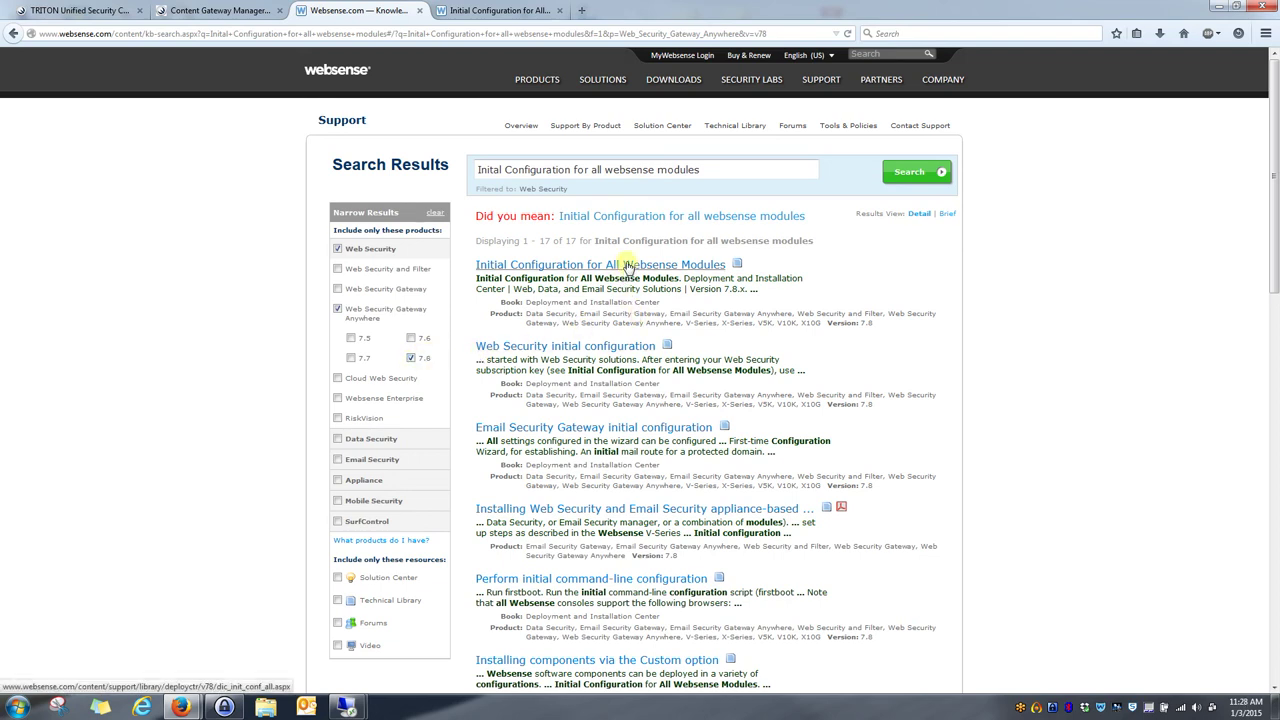
left_click(628, 266)
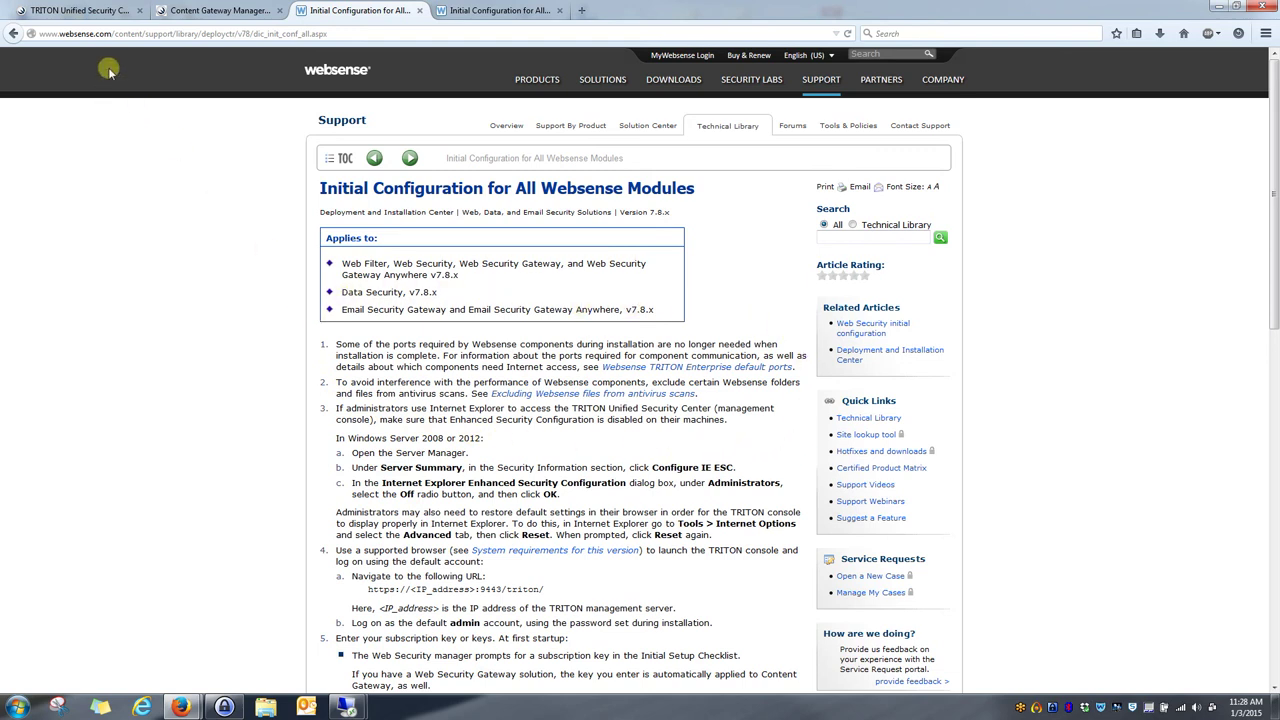
- View the Data Security module in the TRITON Unified Security Center, and return to the Initial Configuration article
left_click(92, 14)
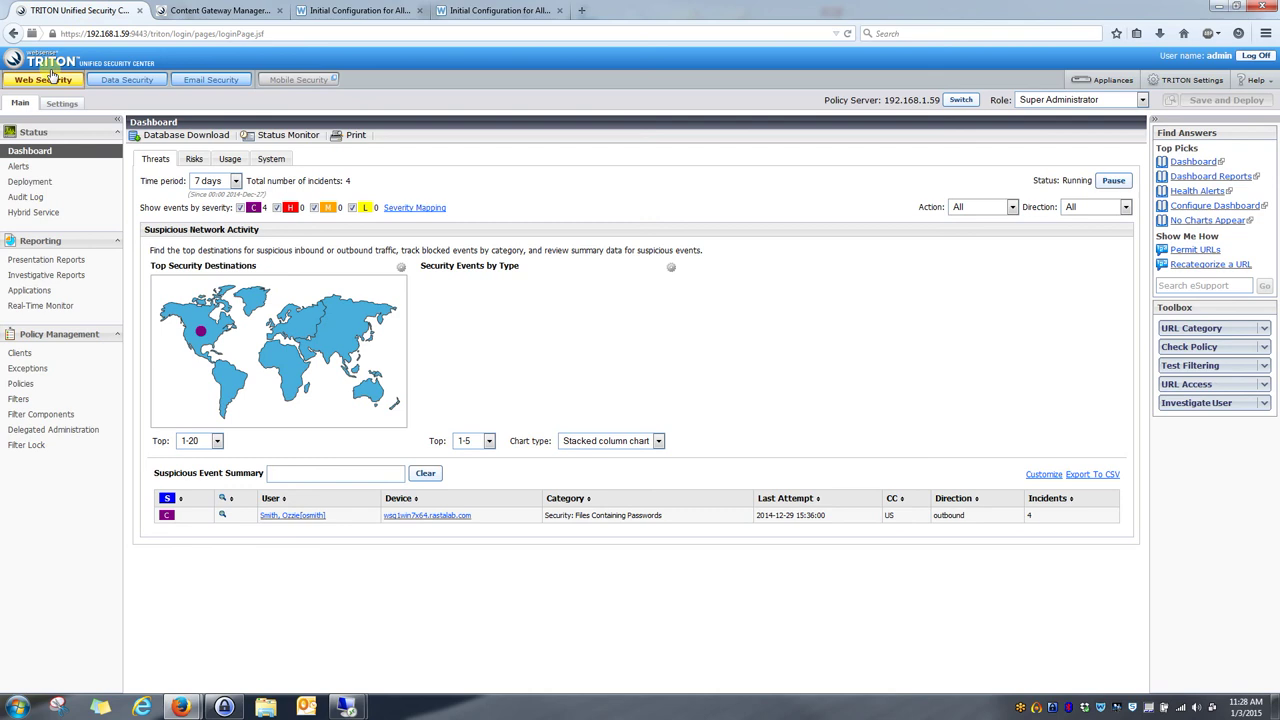
left_click(132, 82)
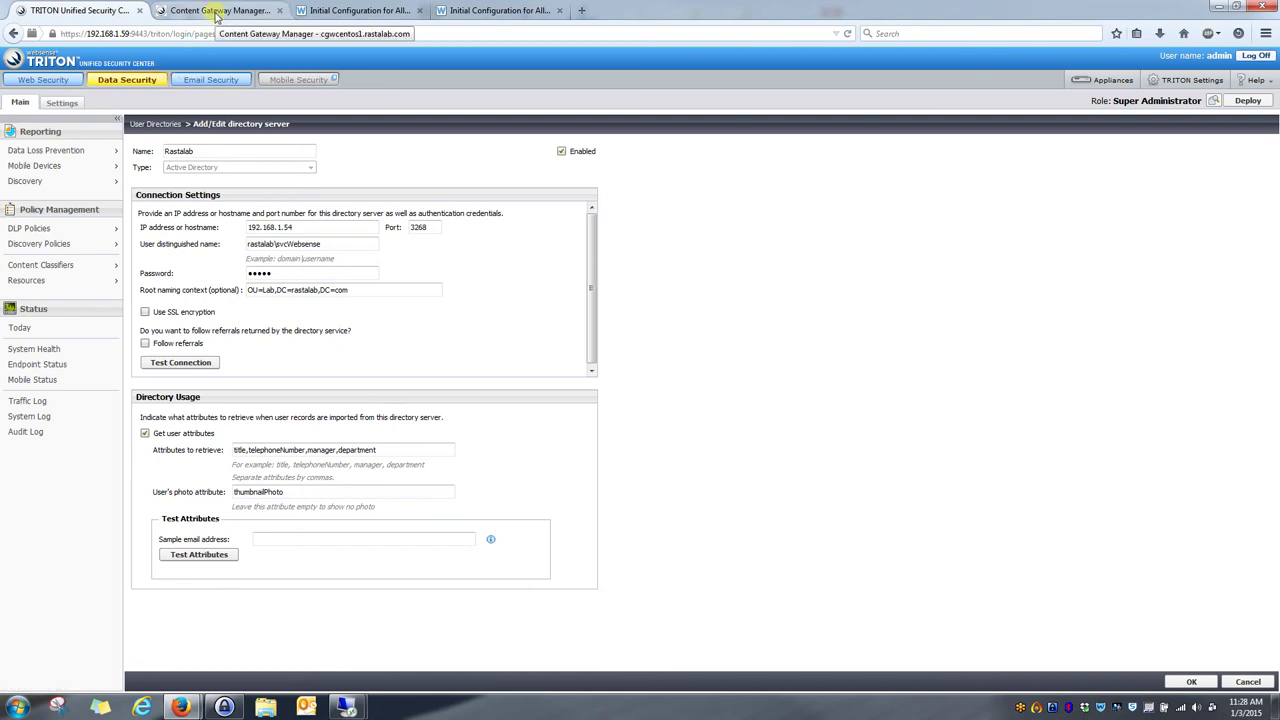
left_click(355, 12)
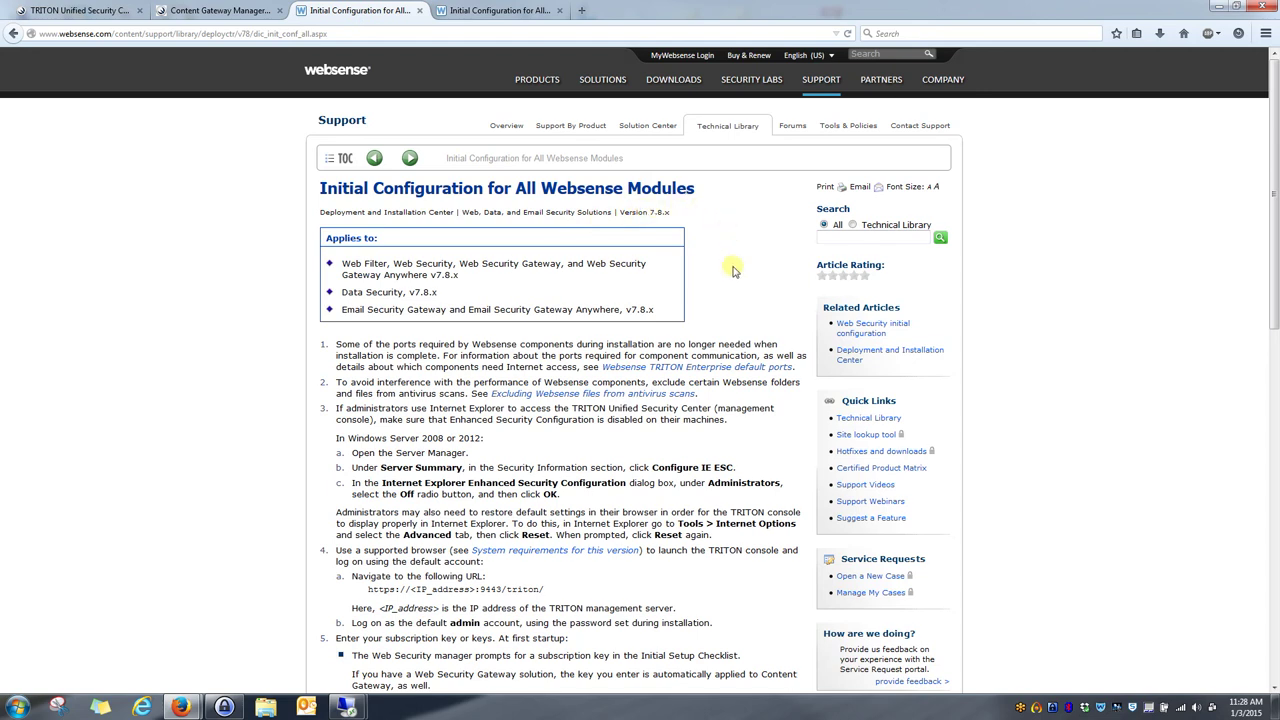
- Read through the numbered initial configuration steps down to the links for each installed security solution
scroll(732, 274, "down", 2)
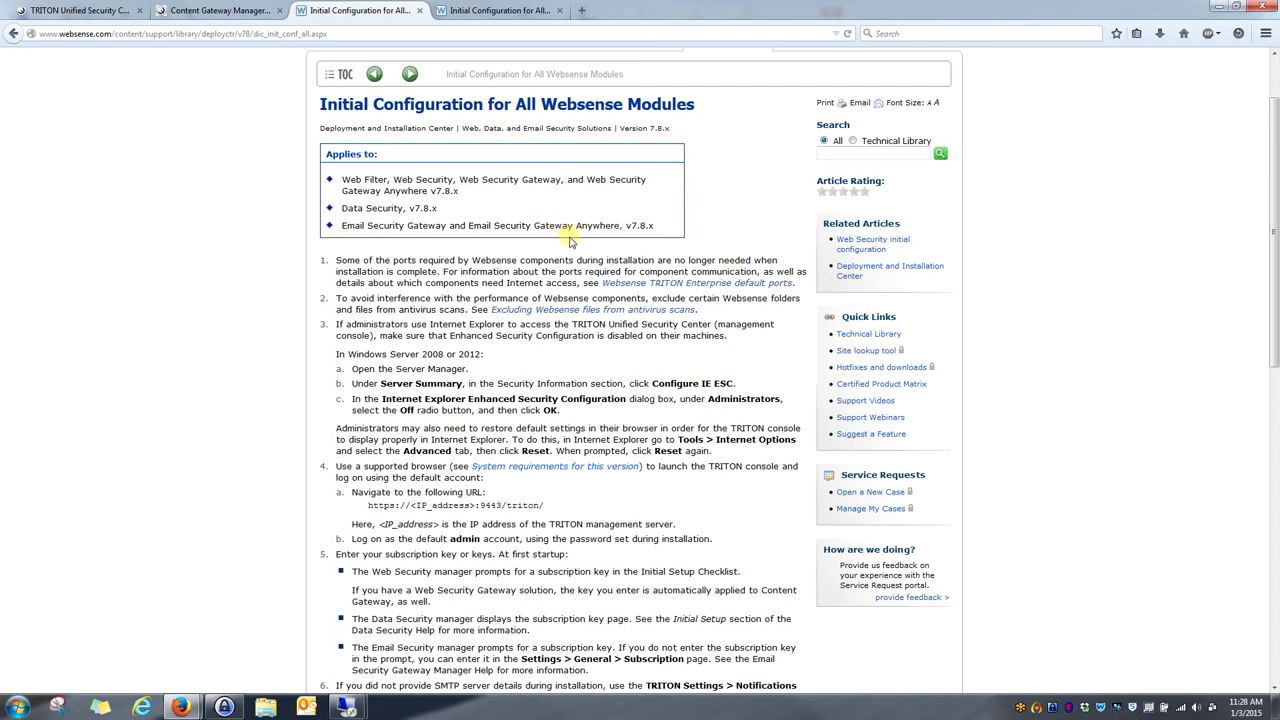
scroll(570, 242, "down", 1)
scroll(568, 240, "down", 2)
scroll(543, 237, "up", 3)
scroll(520, 370, "down", 10)
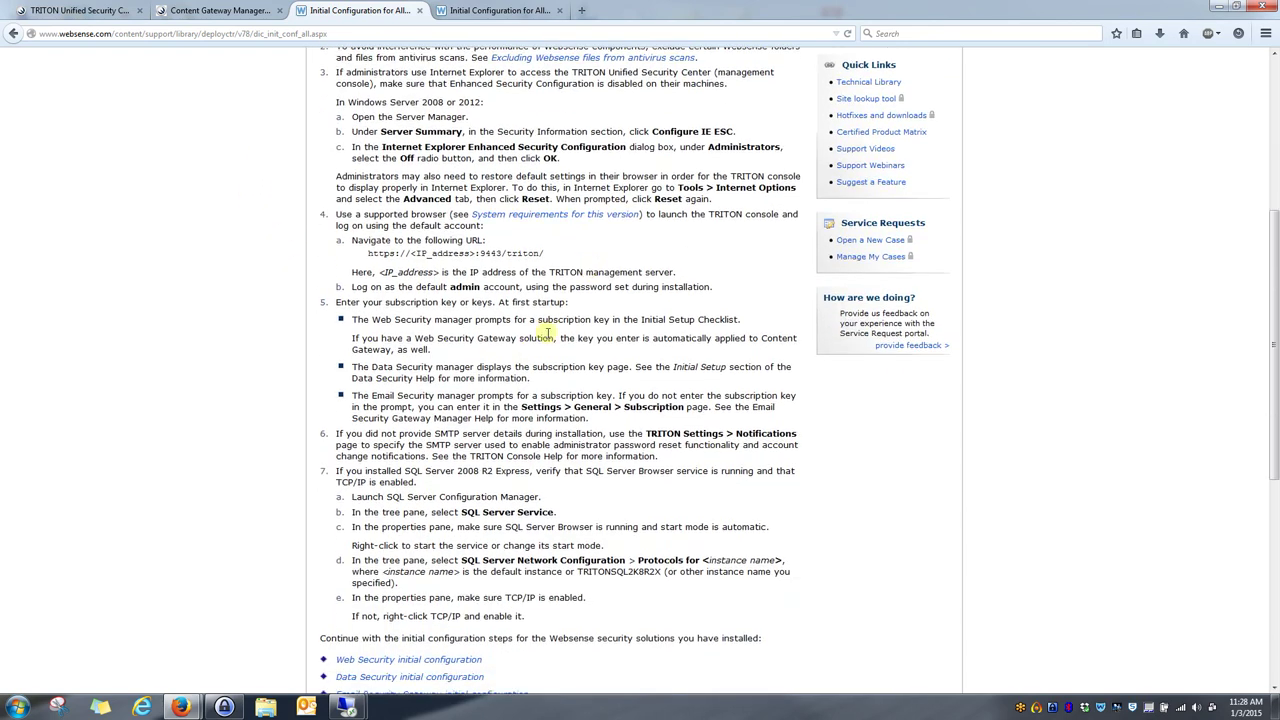
scroll(520, 370, "down", 4)
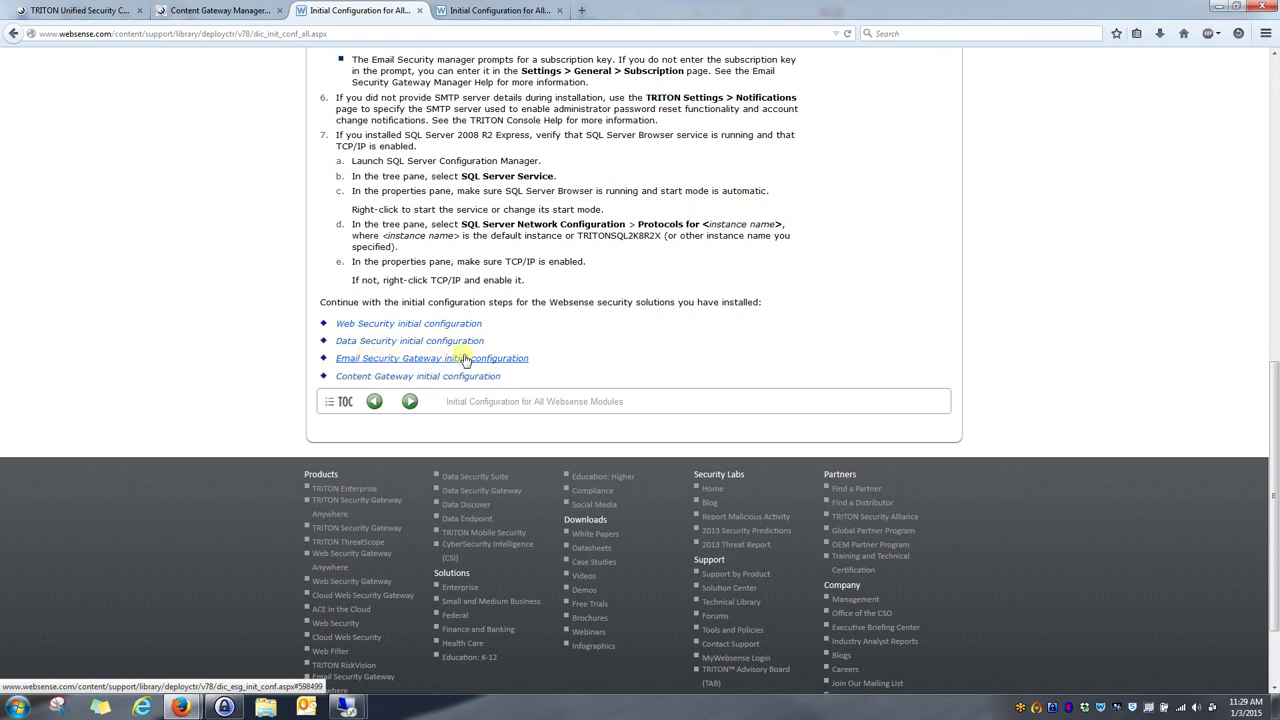
- Open the Data Security initial configuration page and its Initial Setup help topic, and close the help topic after viewing it
left_click(391, 342)
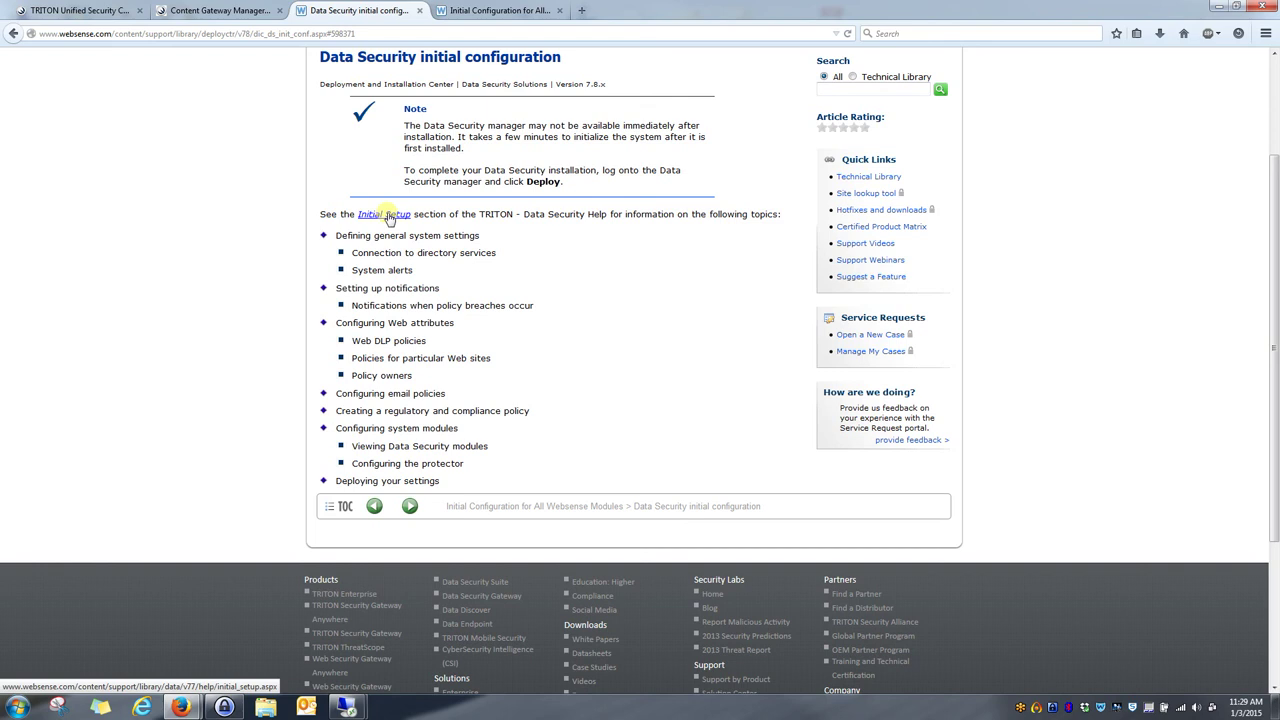
left_click(388, 216)
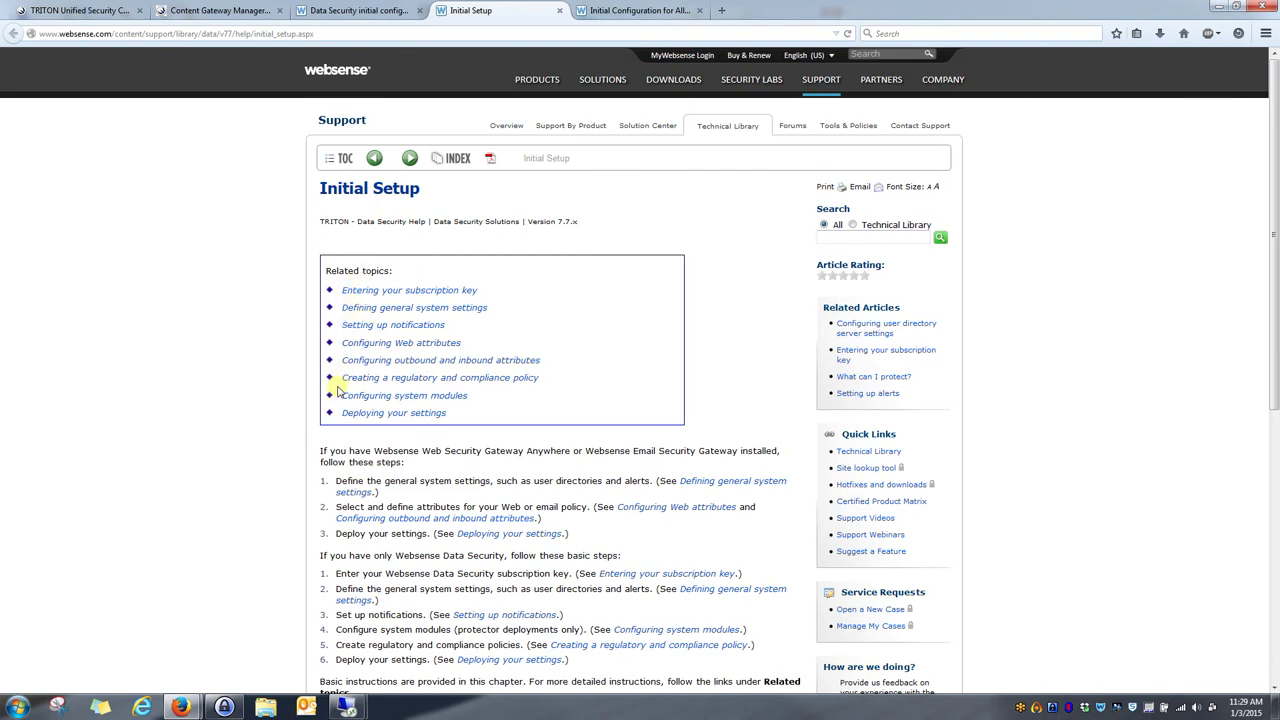
left_click(560, 11)
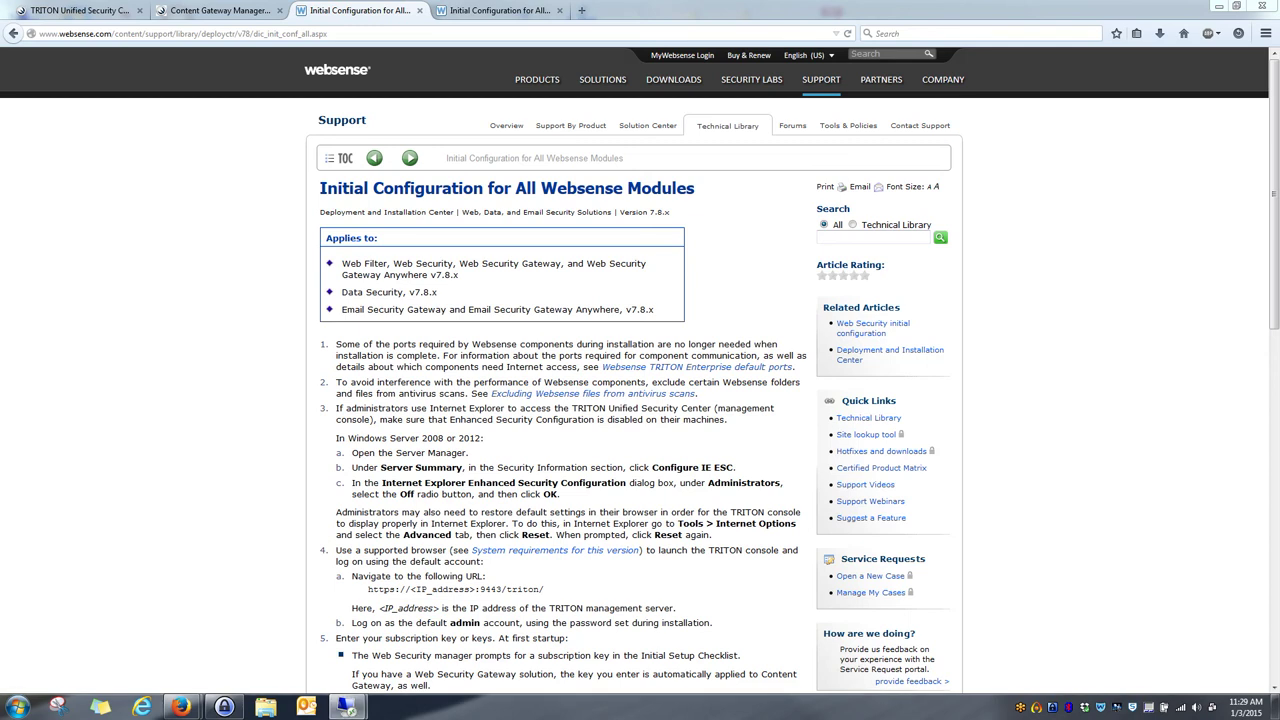
- On the remote server 192.168.1.59, locate Websense TRITON Setup among the Websense programs and view its launch options
left_click(346, 707)
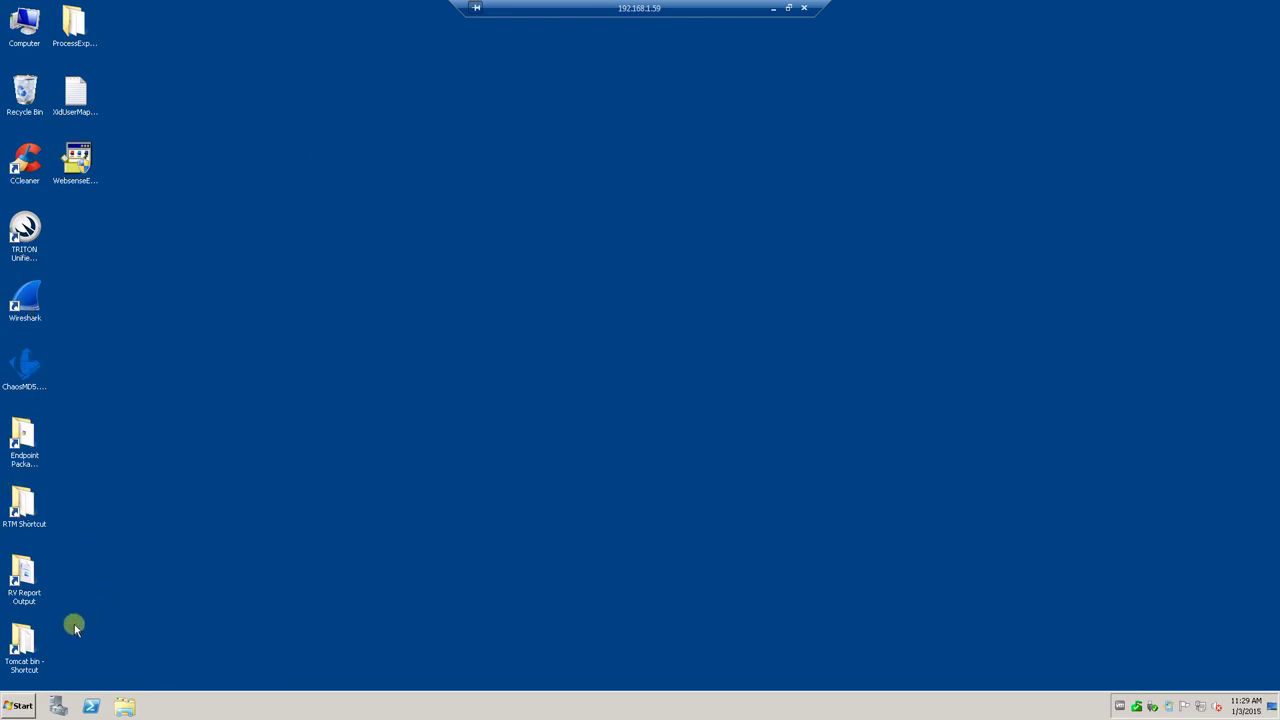
left_click(24, 708)
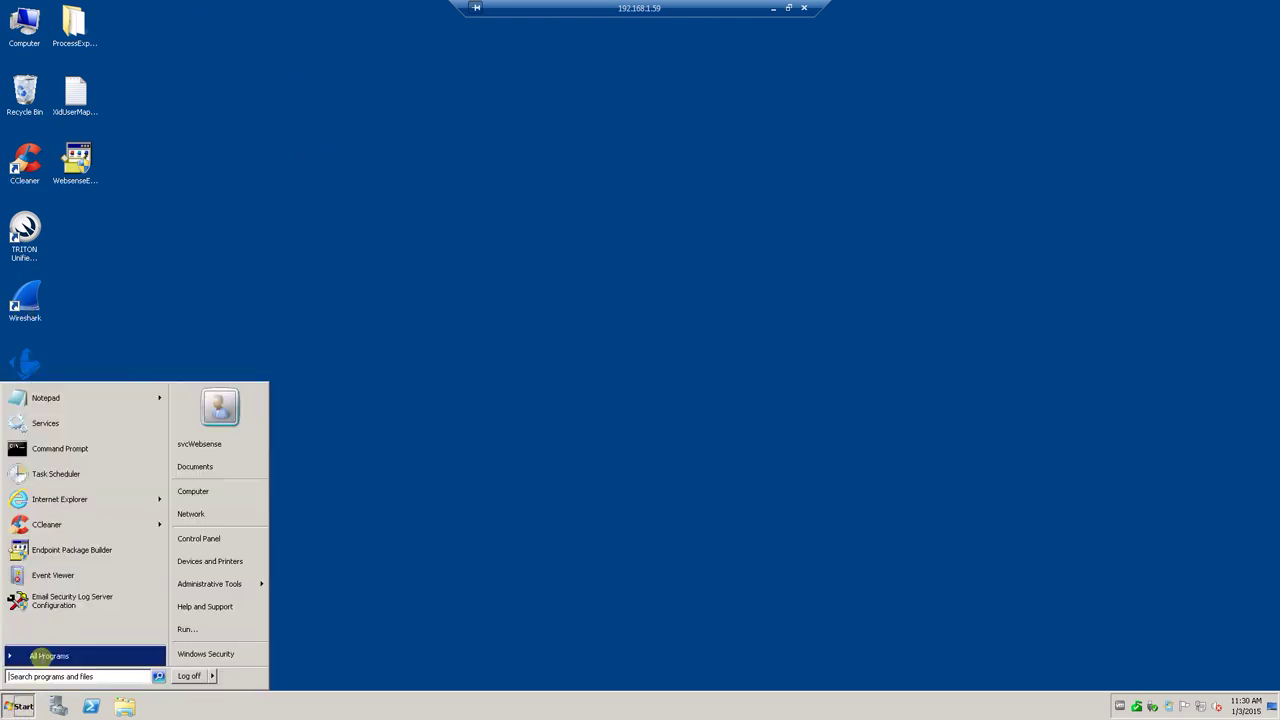
left_click(40, 655)
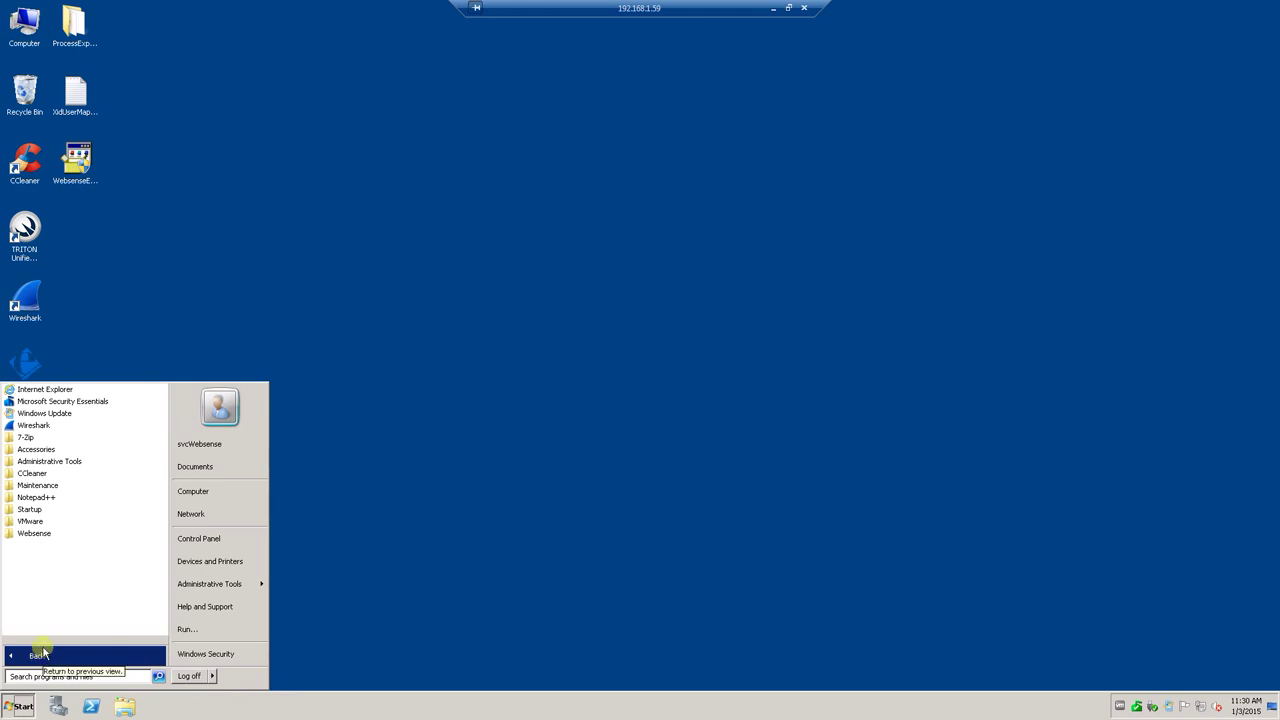
left_click(31, 535)
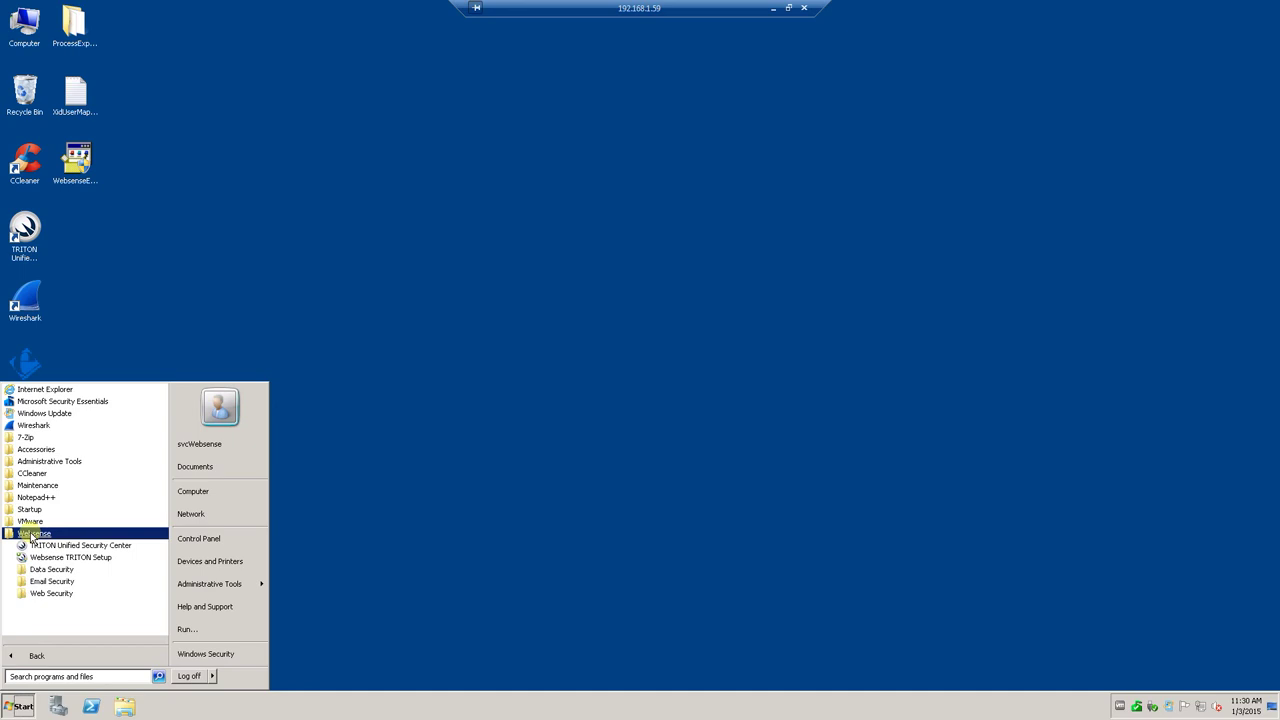
right_click(75, 561)
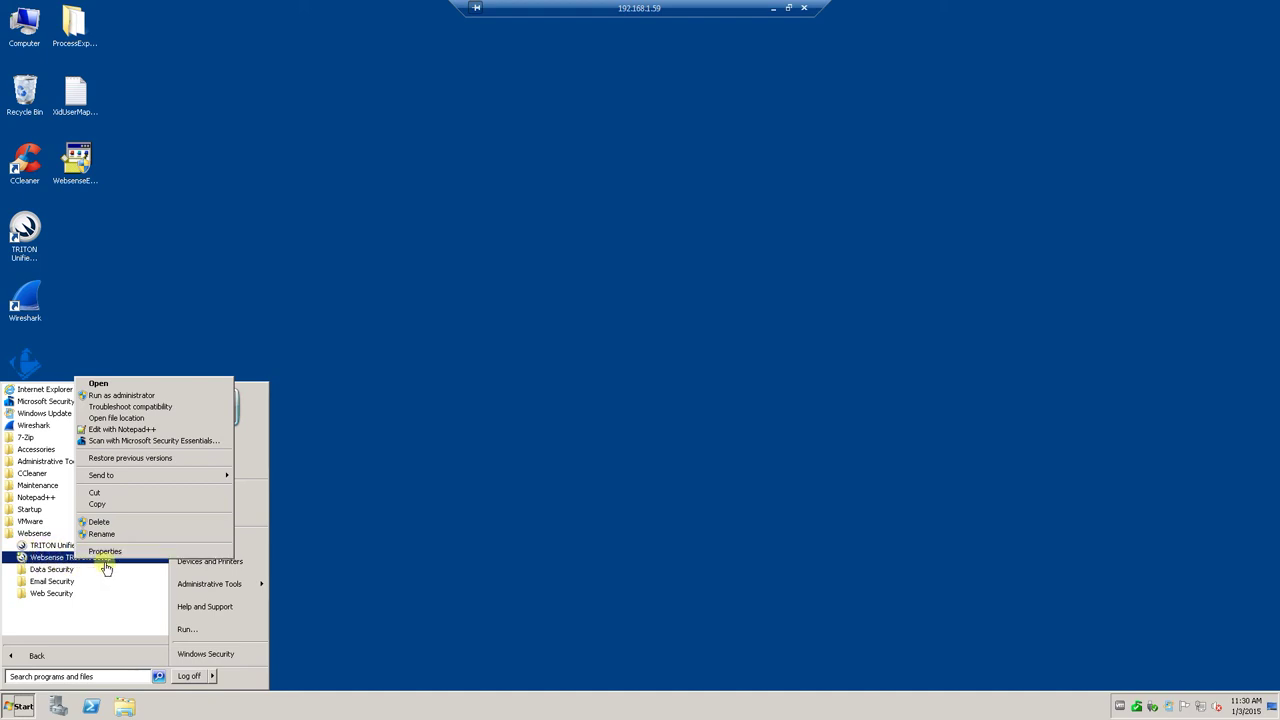
left_click(449, 483)
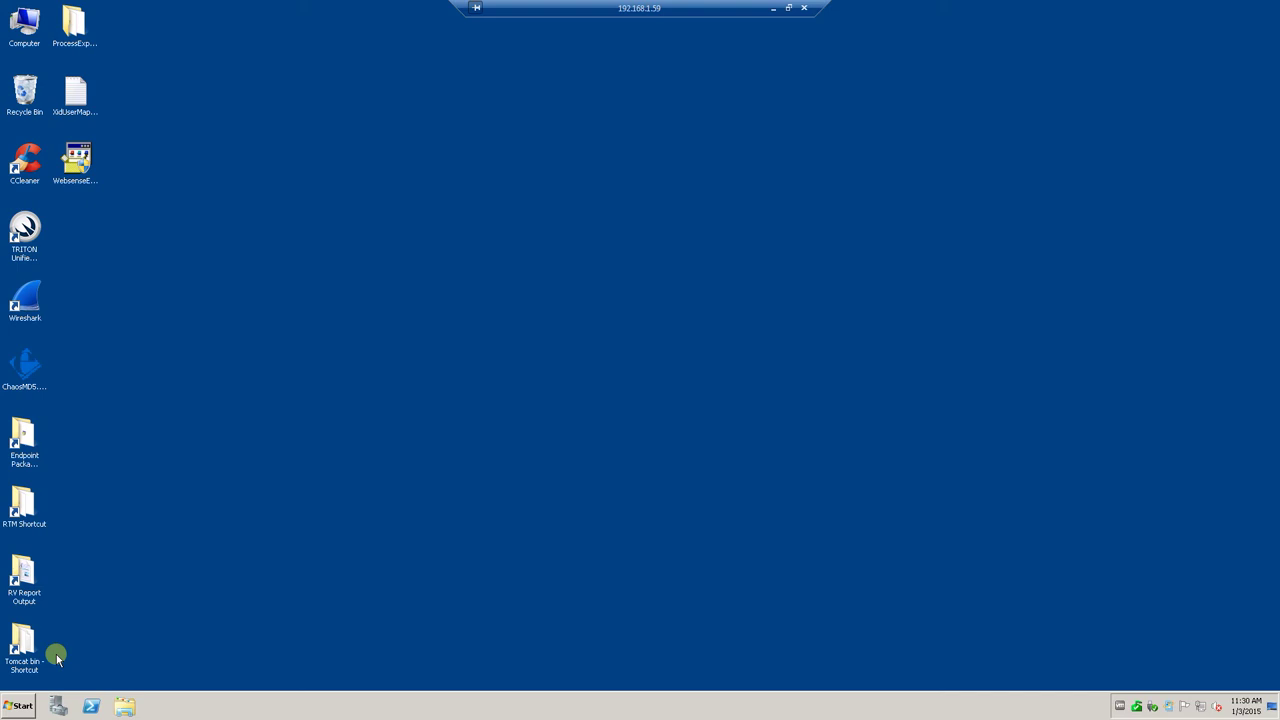
- Display the contents of the Websense program group again on the remote server
left_click(20, 706)
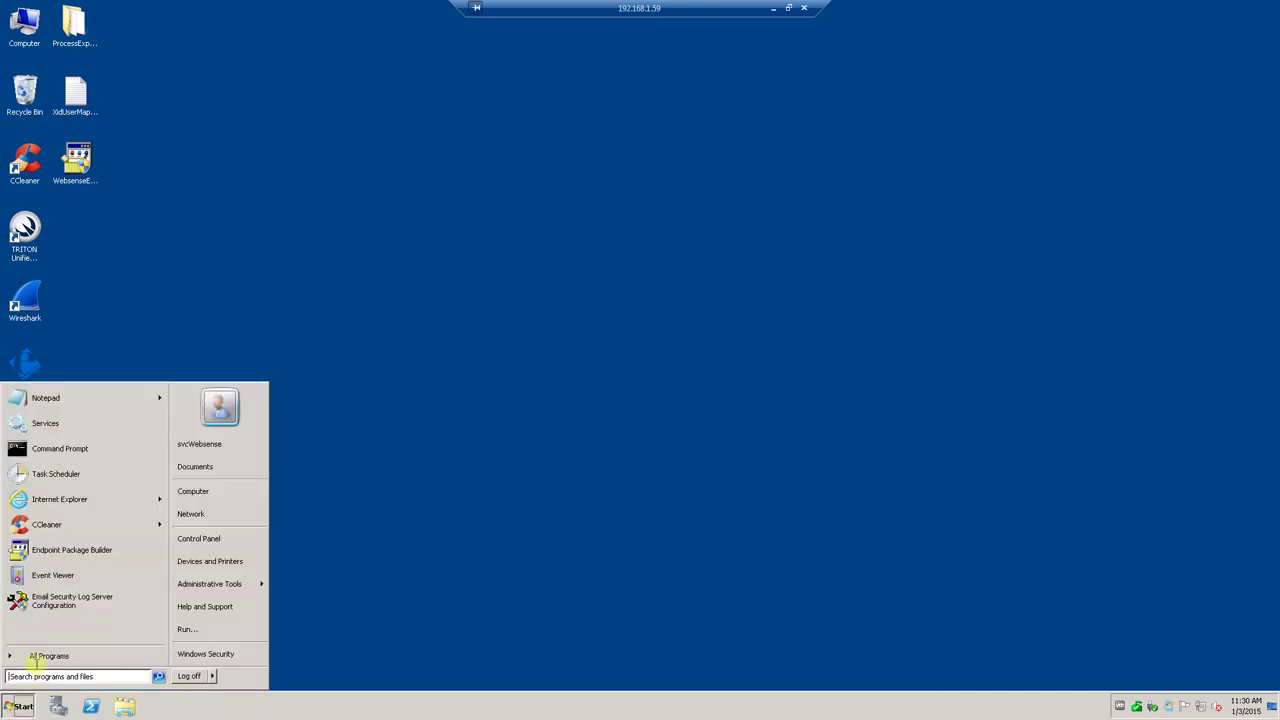
left_click(40, 656)
left_click(33, 533)
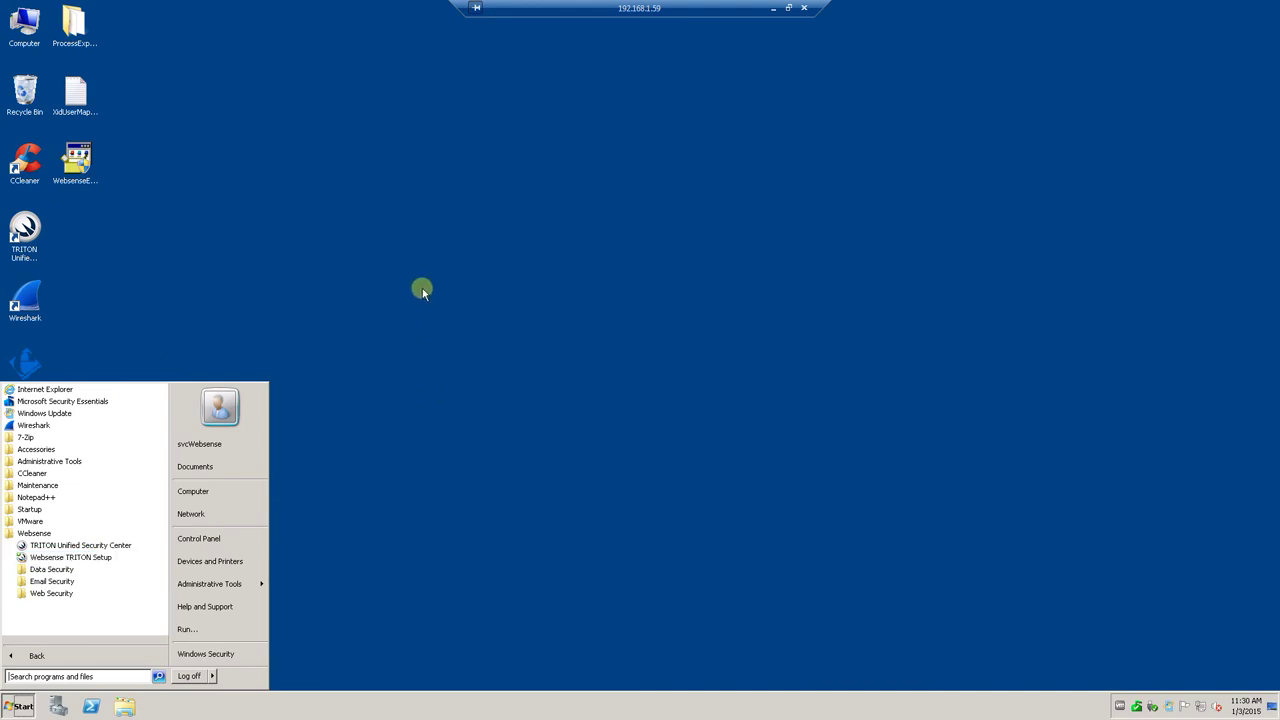
left_click(420, 271)
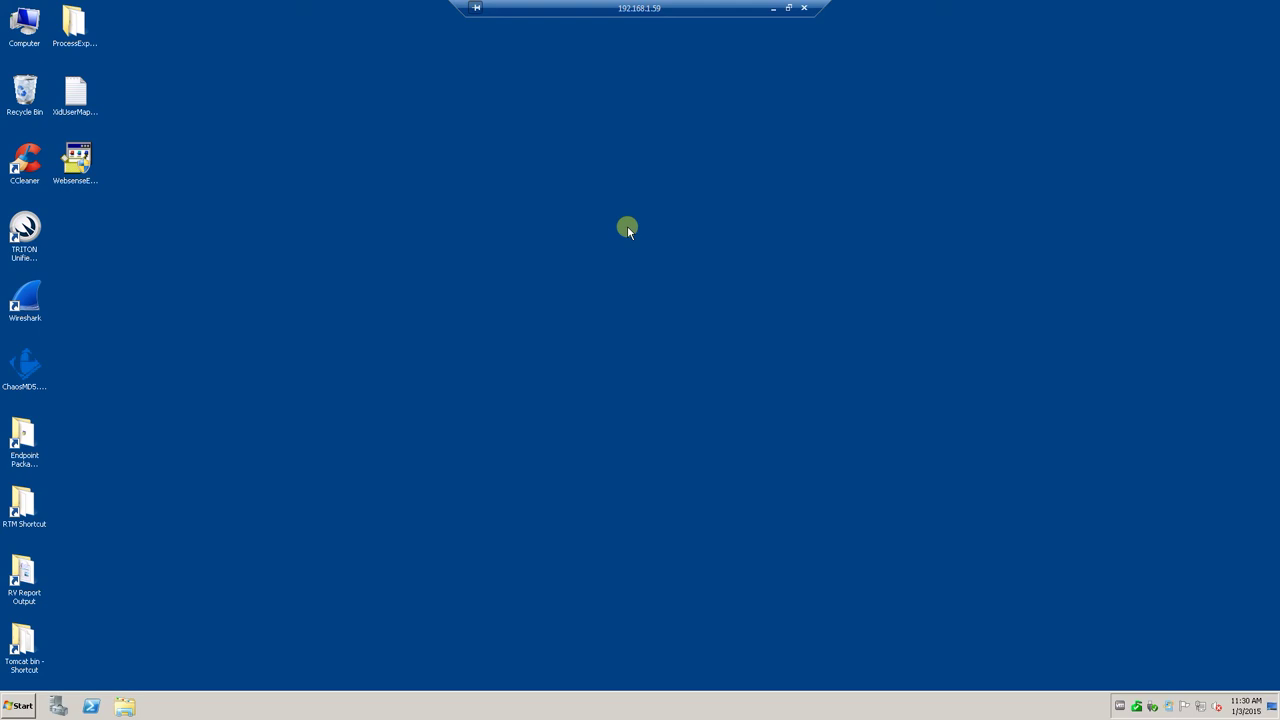
- Return from the remote server to the Initial Configuration article and review its steps and solution links
left_click(774, 10)
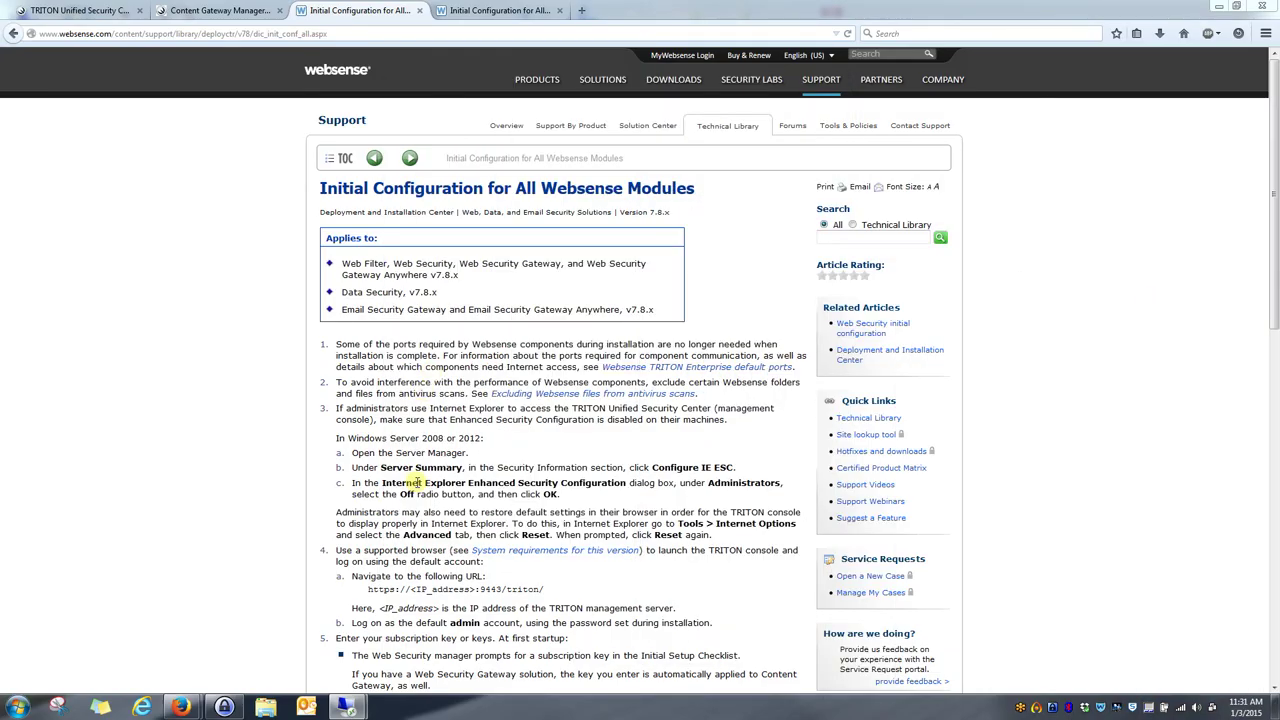
scroll(234, 486, "down", 5)
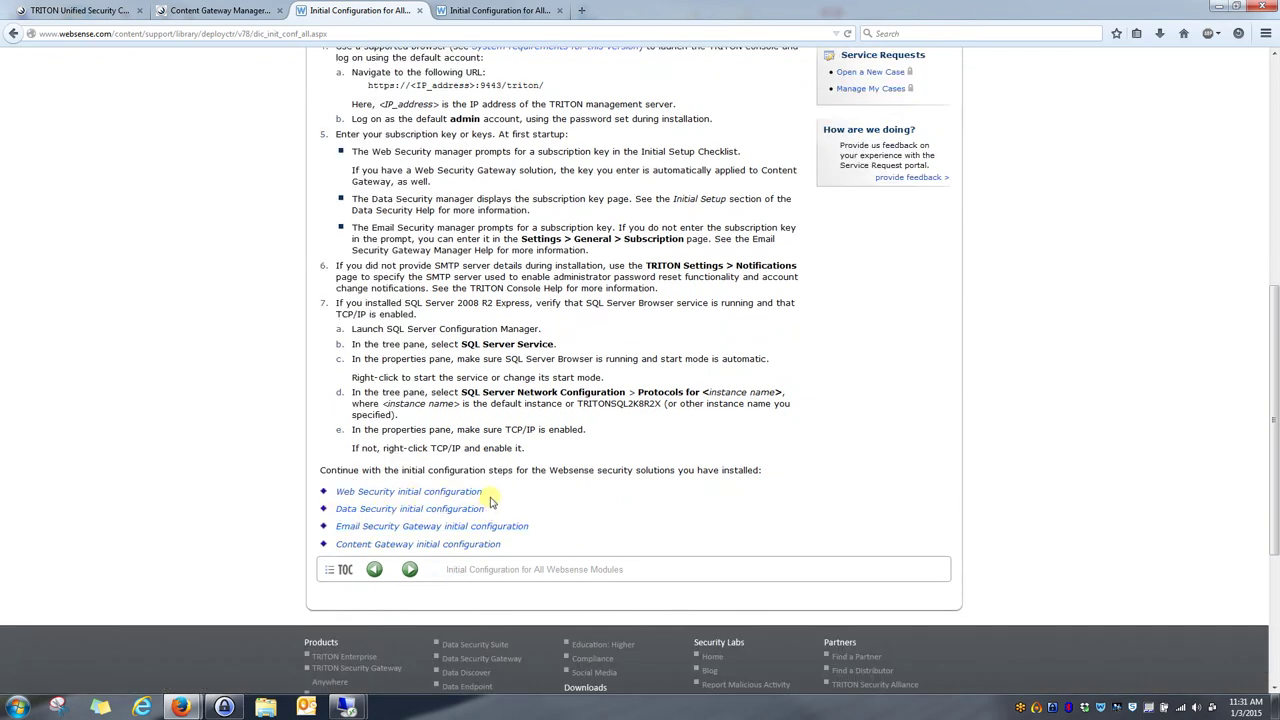
scroll(462, 365, "up", 5)
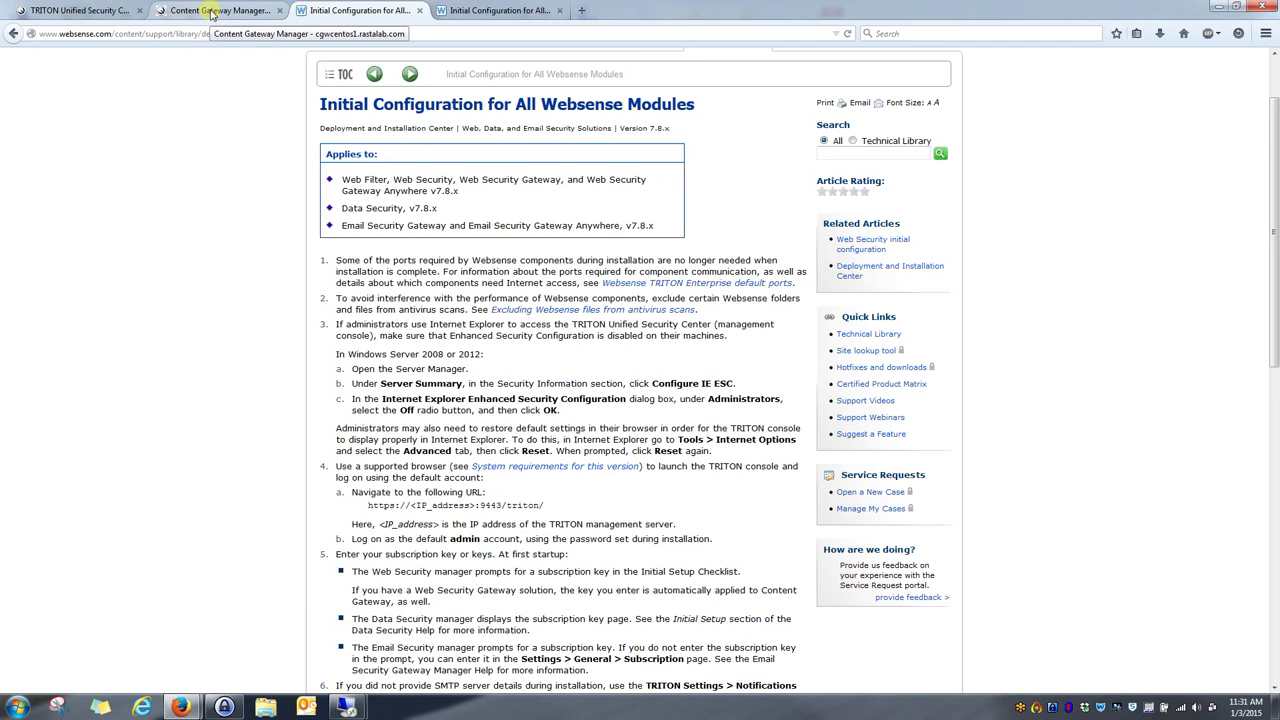
- In Content Gateway Manager, turn on Data Security with the Integrated on-box option, apply the change, and restart the proxy
left_click(211, 12)
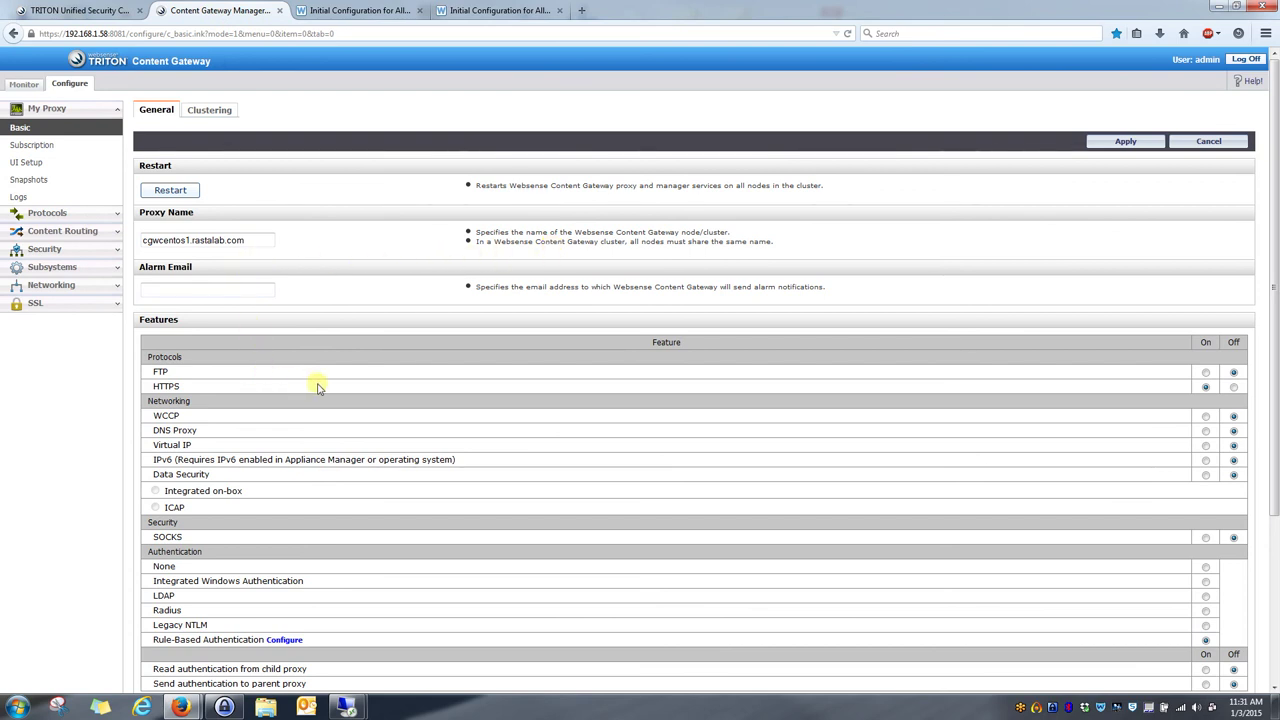
scroll(320, 388, "down", 2)
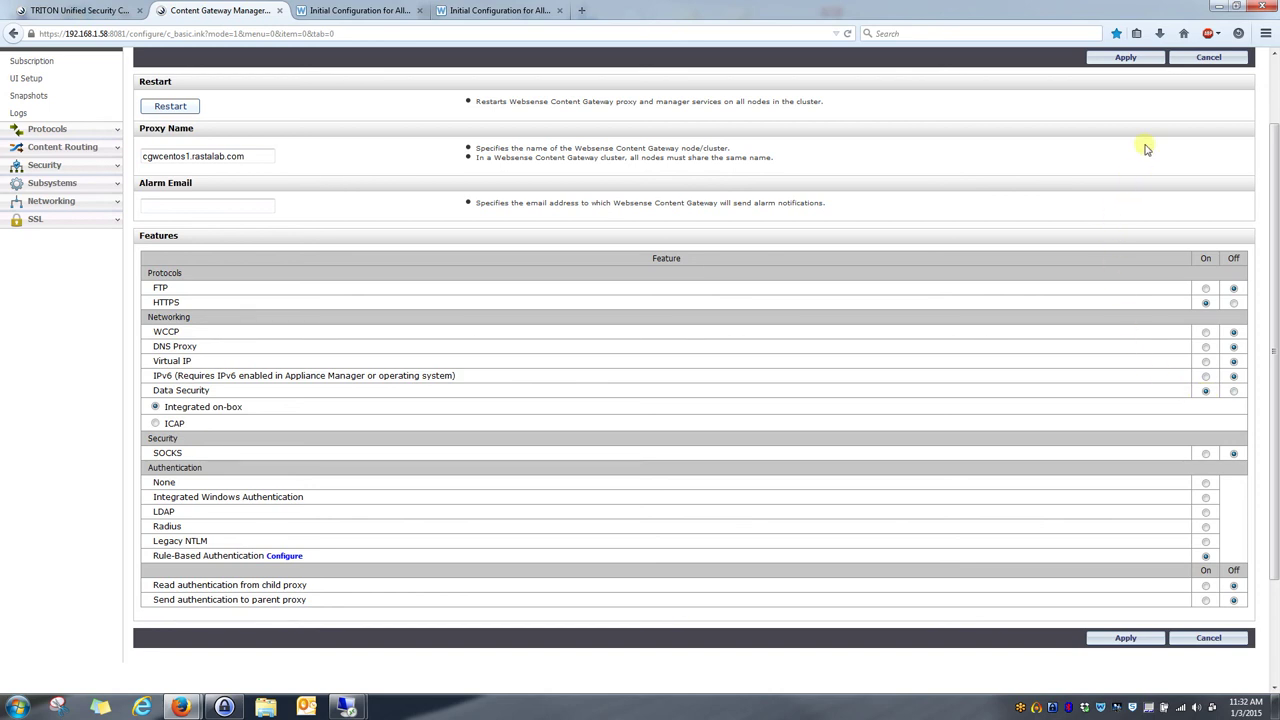
left_click(1143, 59)
left_click(1126, 57)
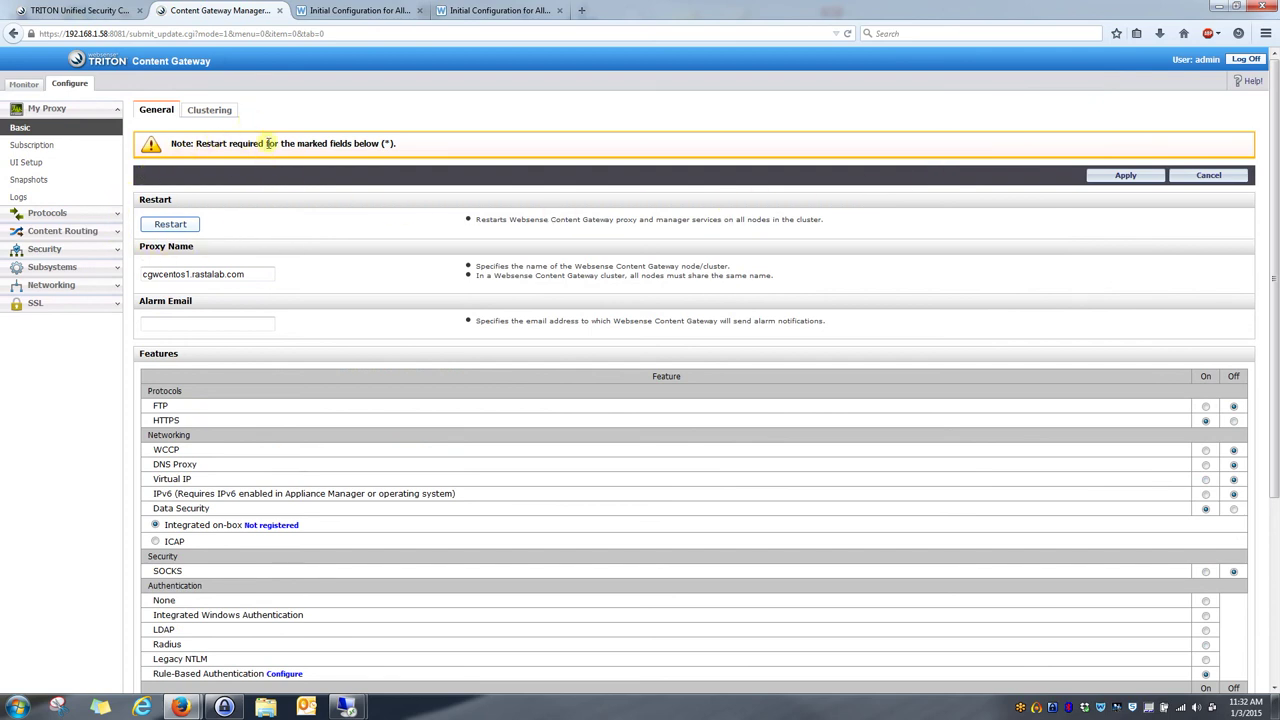
left_click(168, 225)
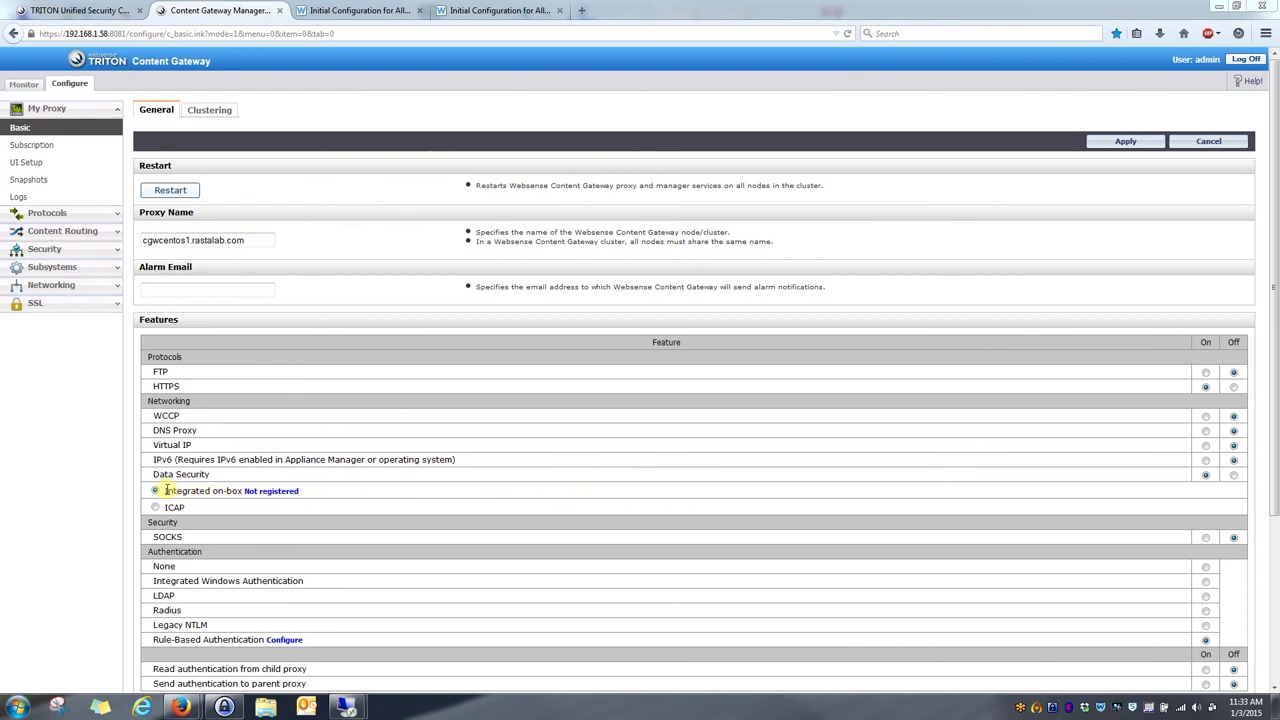
- Open the Data Security configuration linked to the Integrated on-box option and check its registration status
left_click_drag(165, 490, 320, 494)
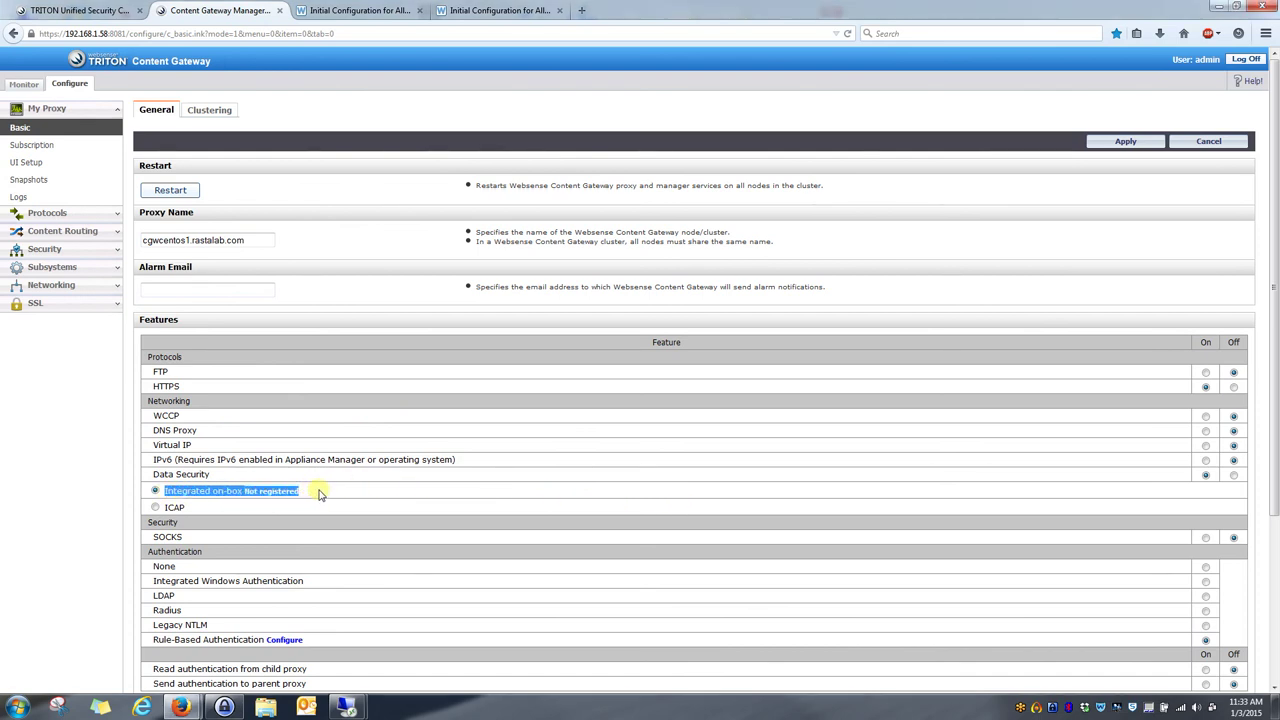
left_click(322, 492)
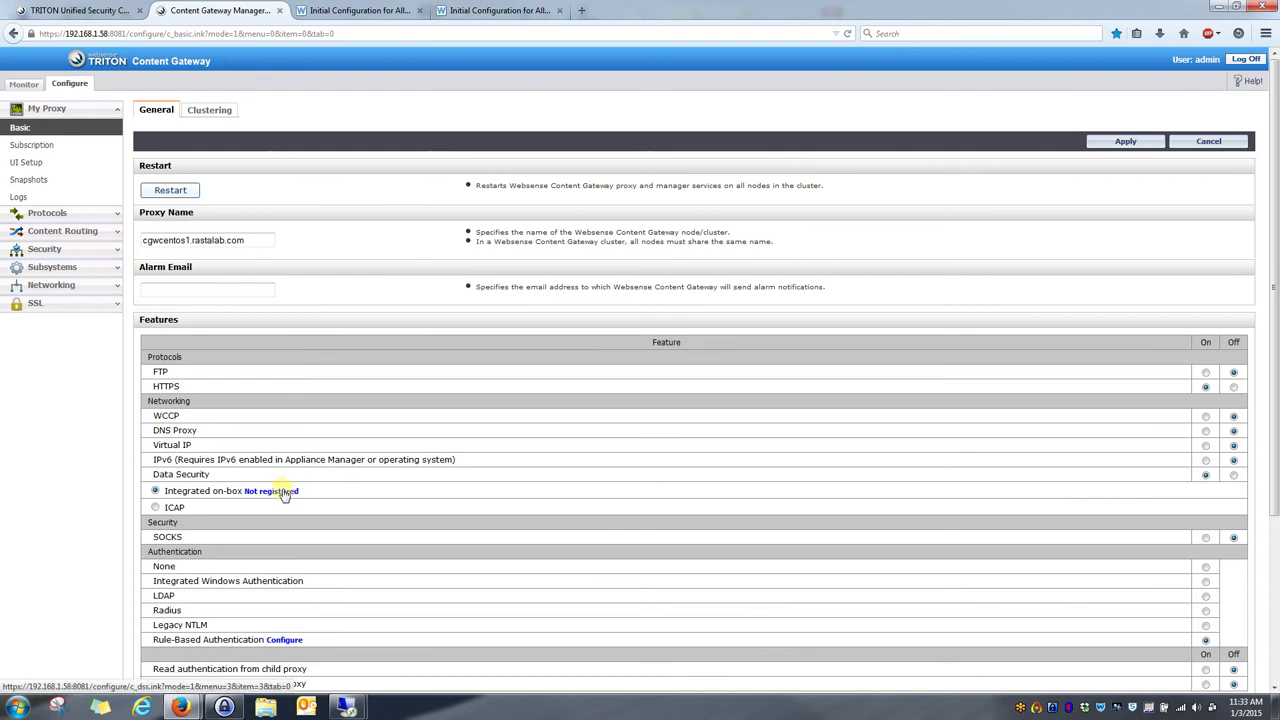
left_click(285, 492)
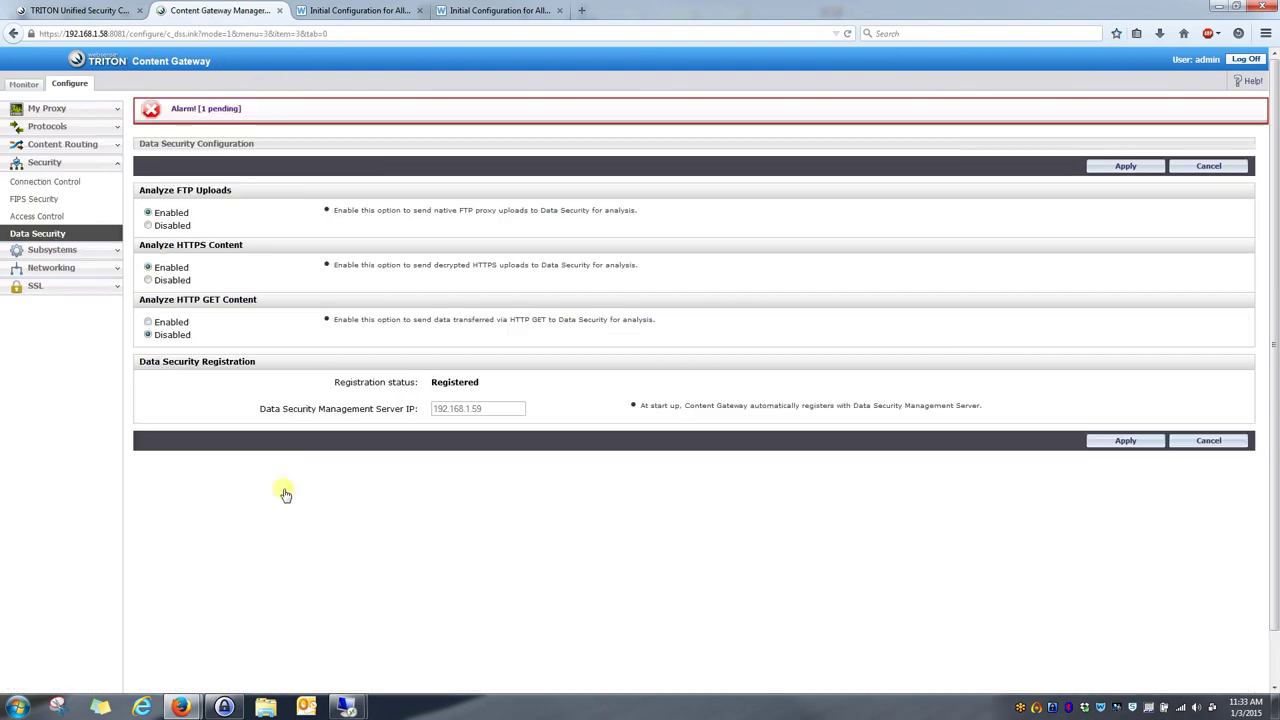
- Review the pending Content Gateway alarm for node cgwcentos1 and clear it
left_click(228, 110)
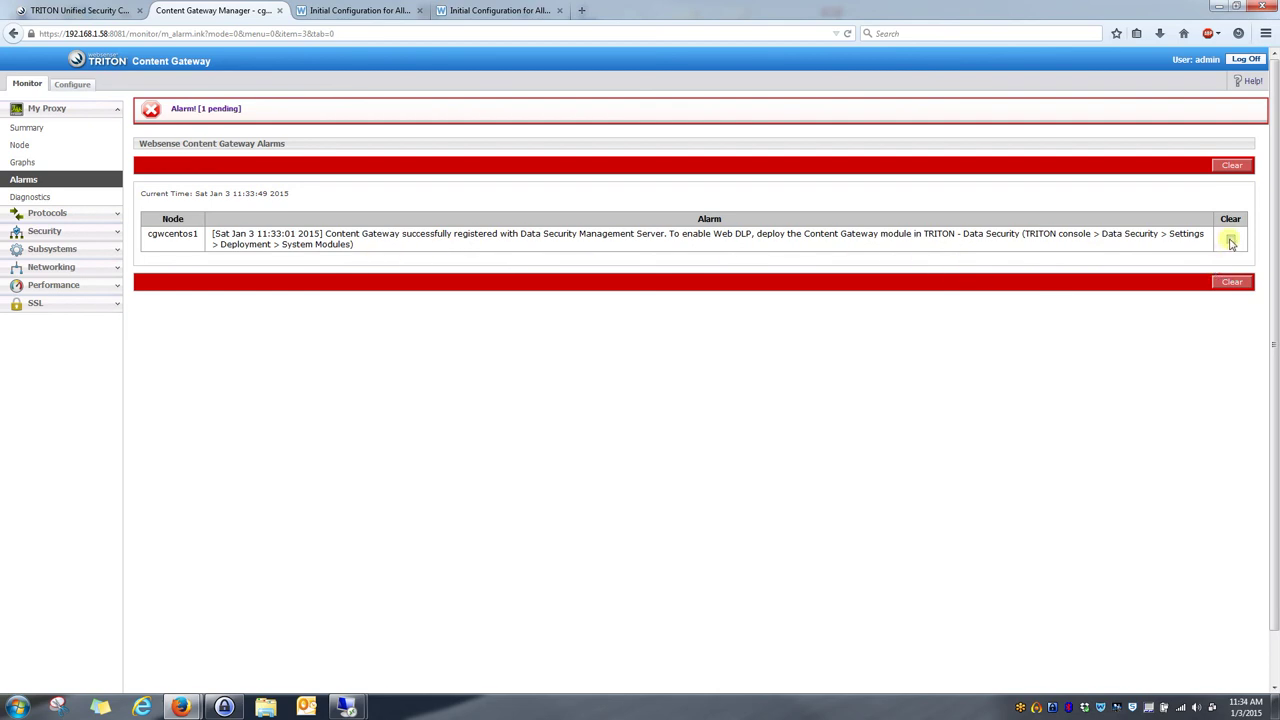
left_click(1230, 240)
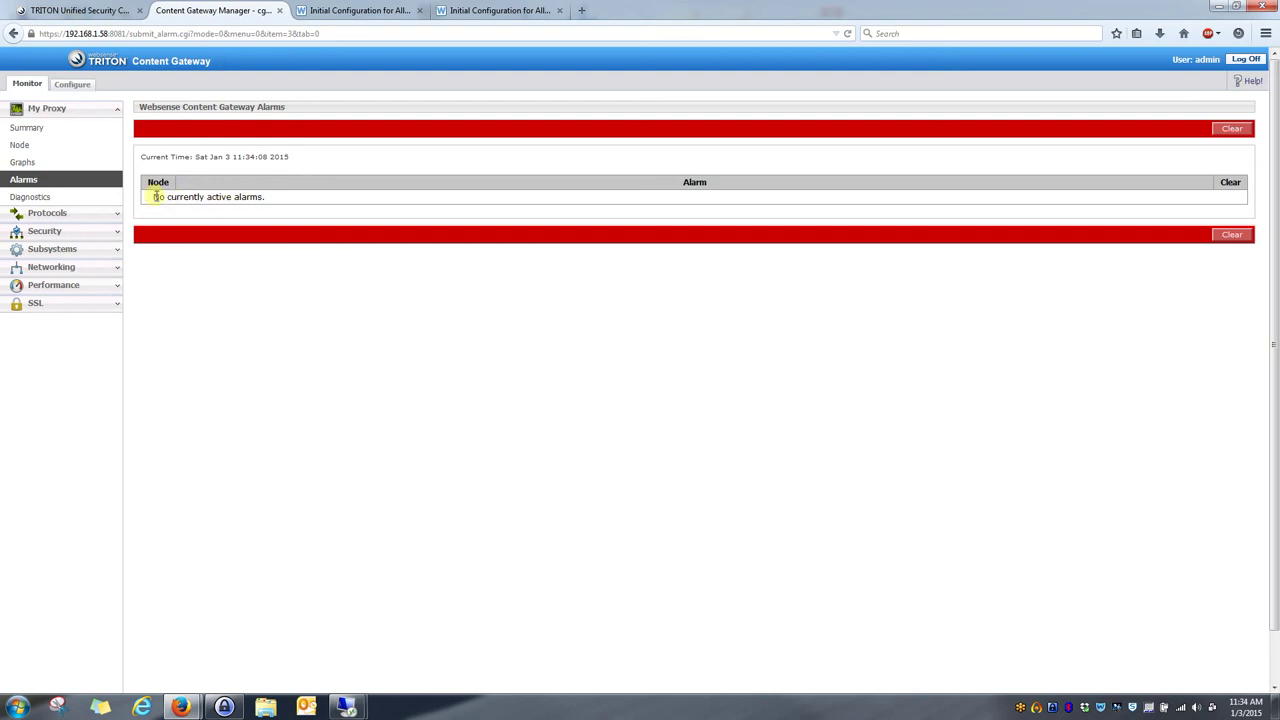
- Review the Content Gateway's basic feature configuration, including Integrated on-box, and check the Data Security analysis and registration settings again
left_click(66, 88)
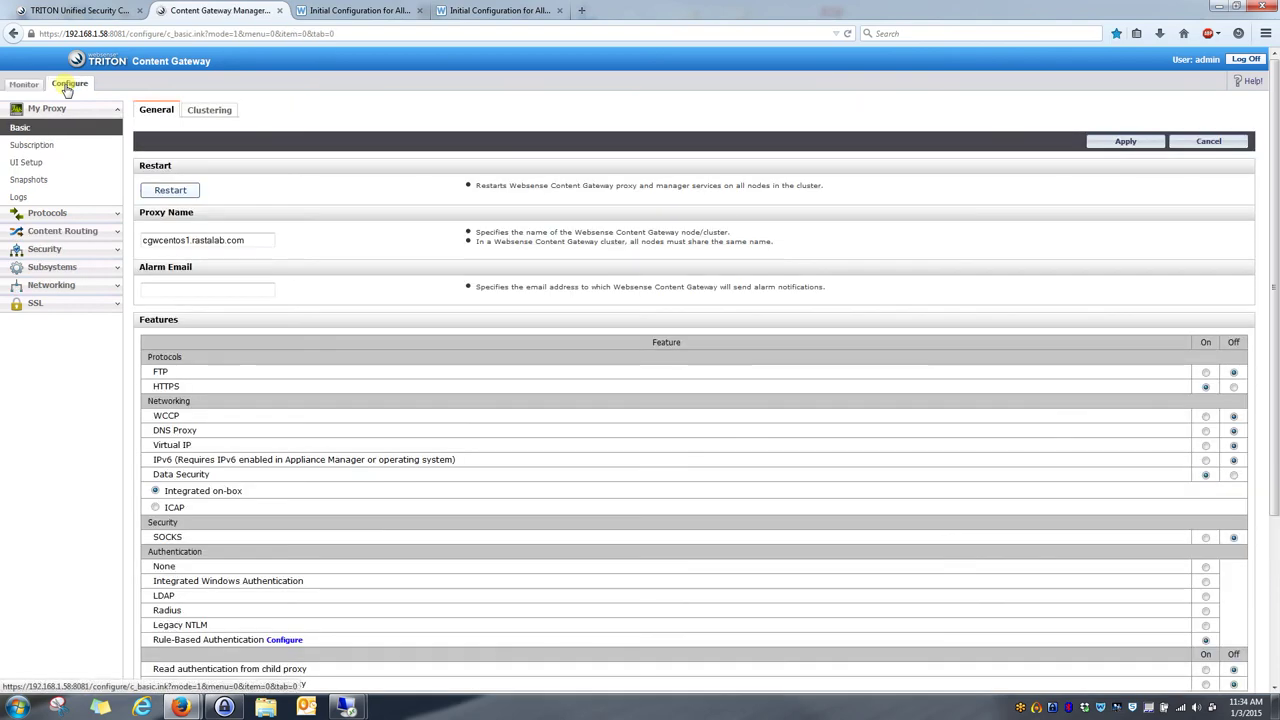
scroll(278, 622, "down", 3)
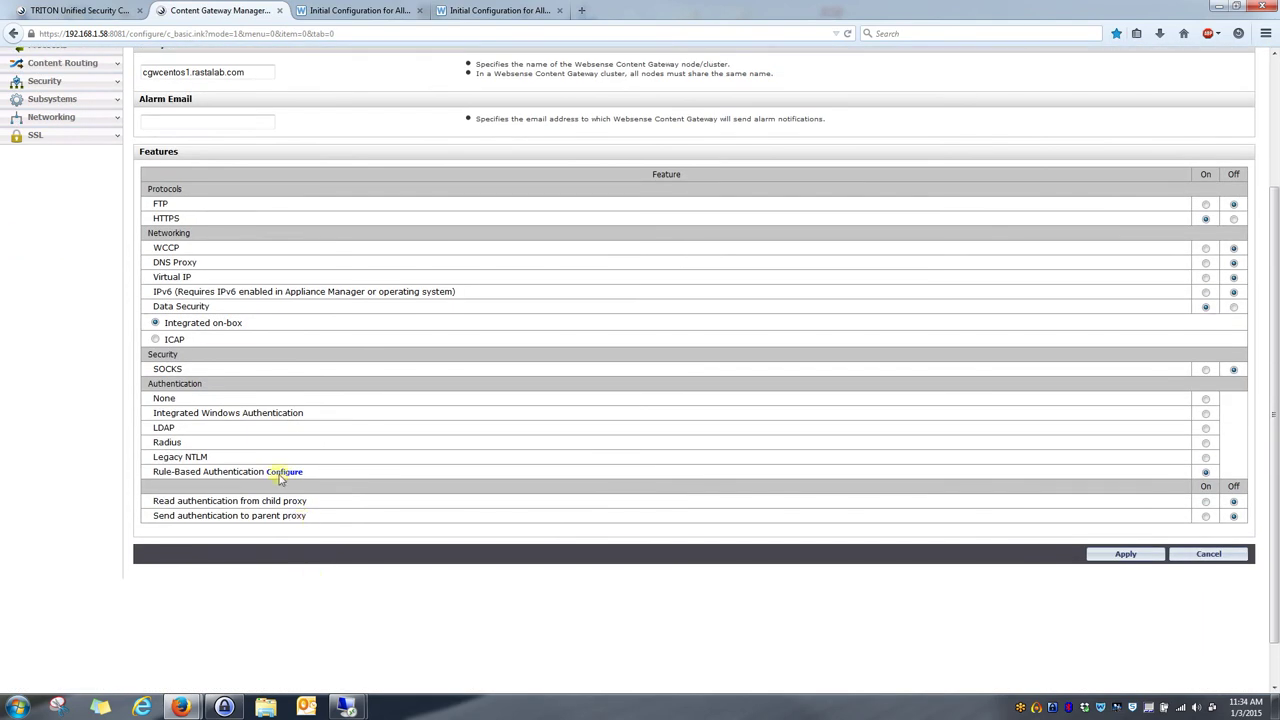
scroll(277, 551, "up", 1)
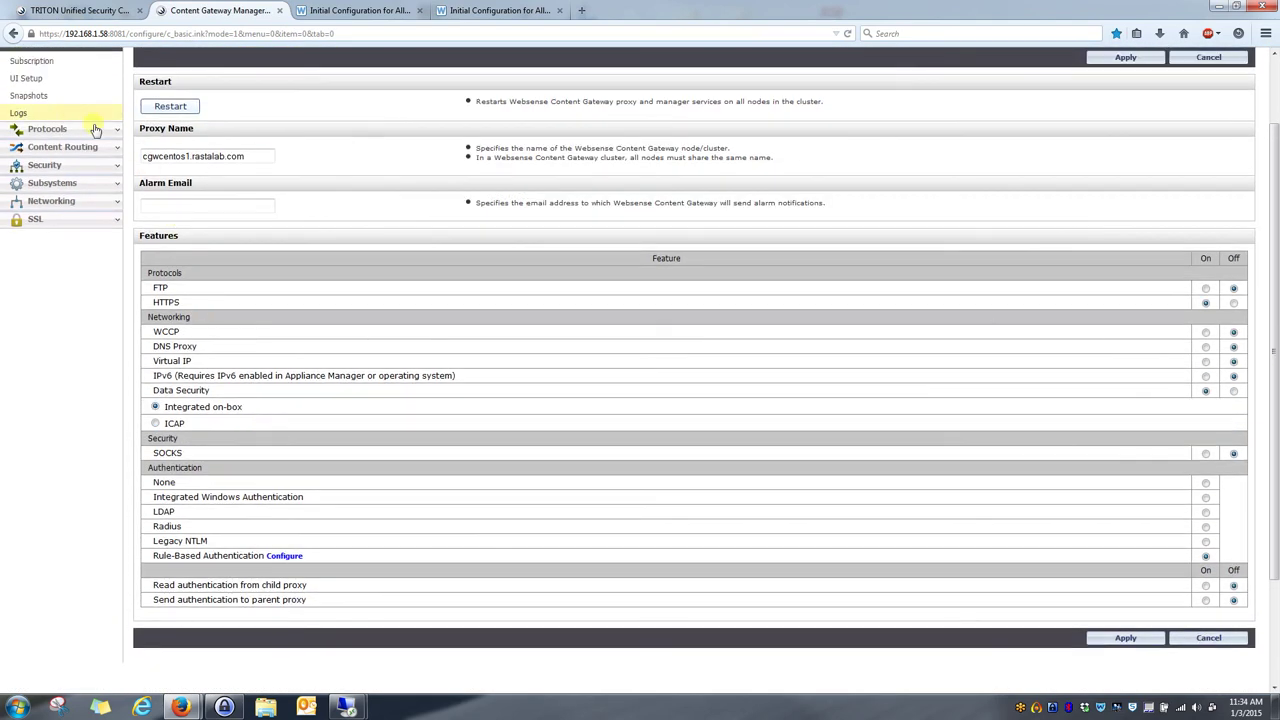
scroll(94, 129, "up", 1)
left_click(50, 250)
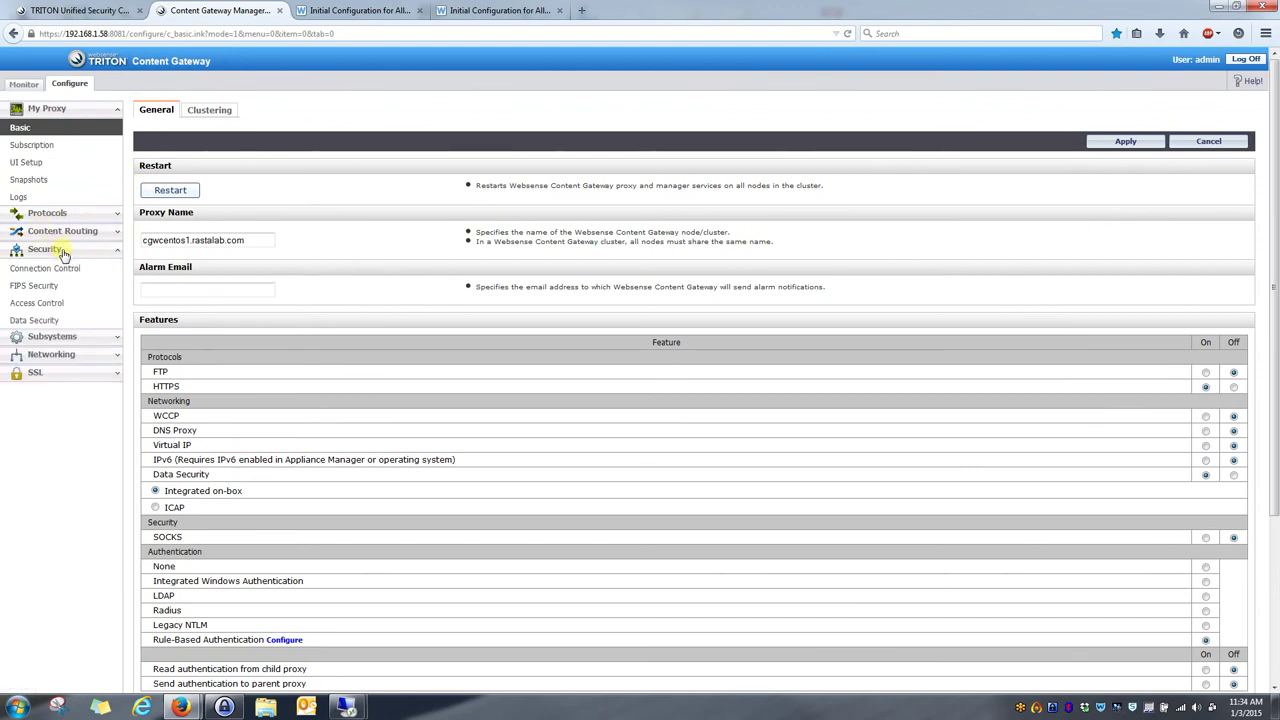
left_click(42, 322)
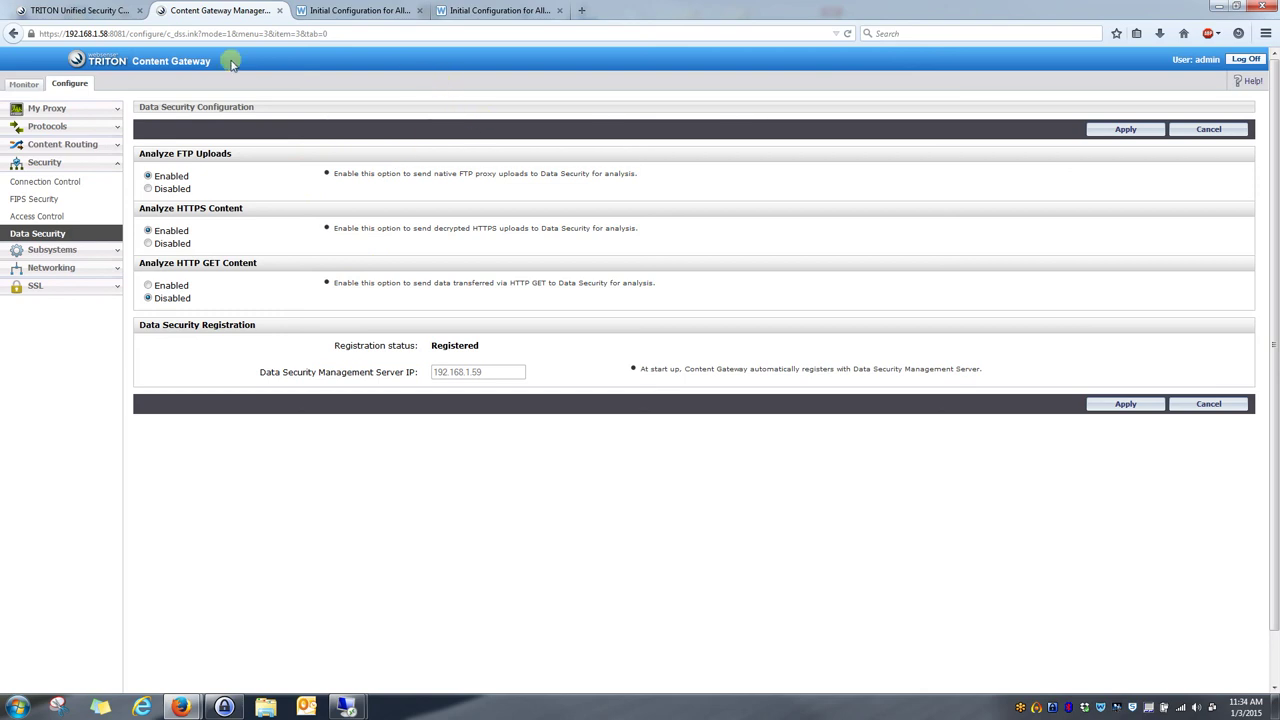
- Switch to TRITON Unified Security Center and deploy the current Data Security settings from System Modules
left_click(95, 12)
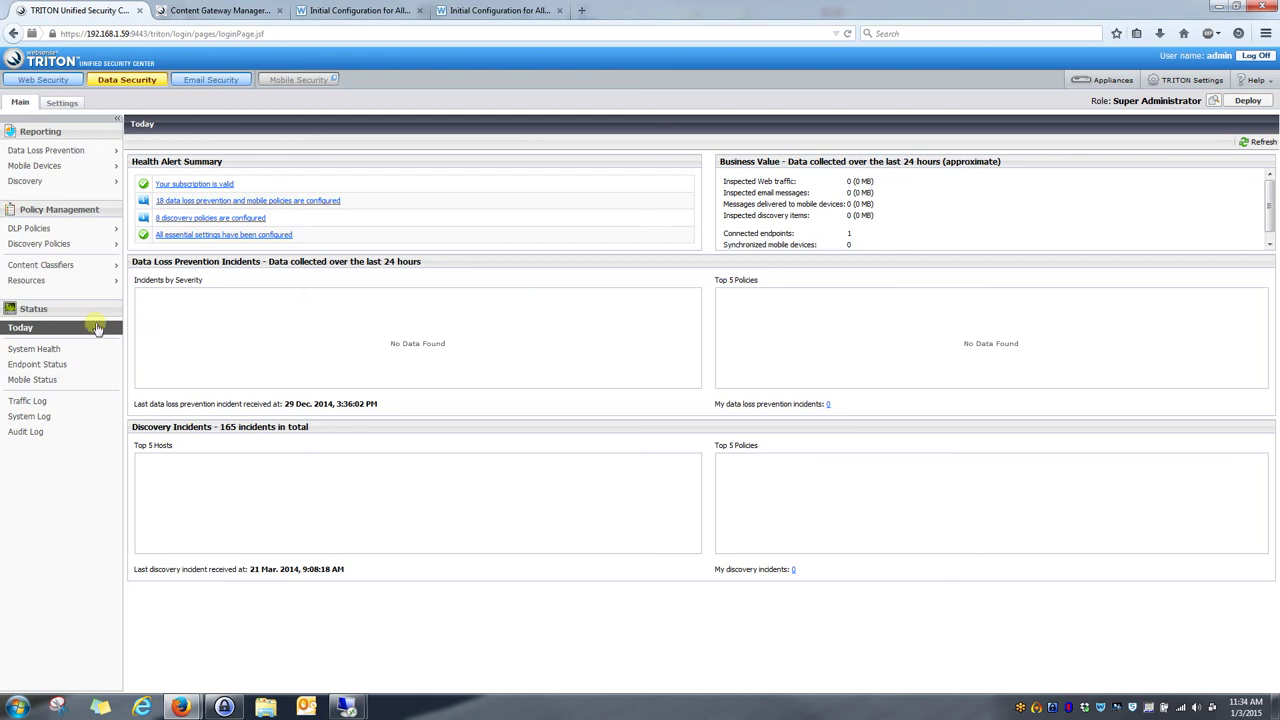
left_click(60, 104)
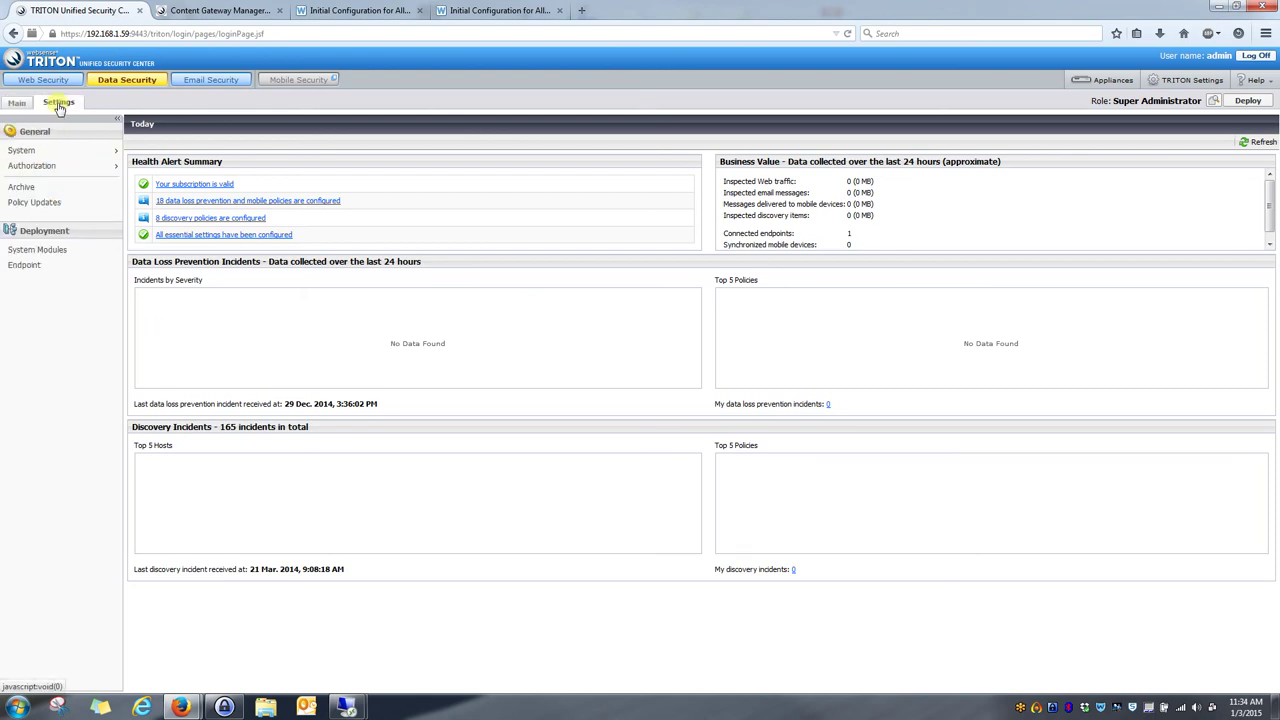
left_click(30, 252)
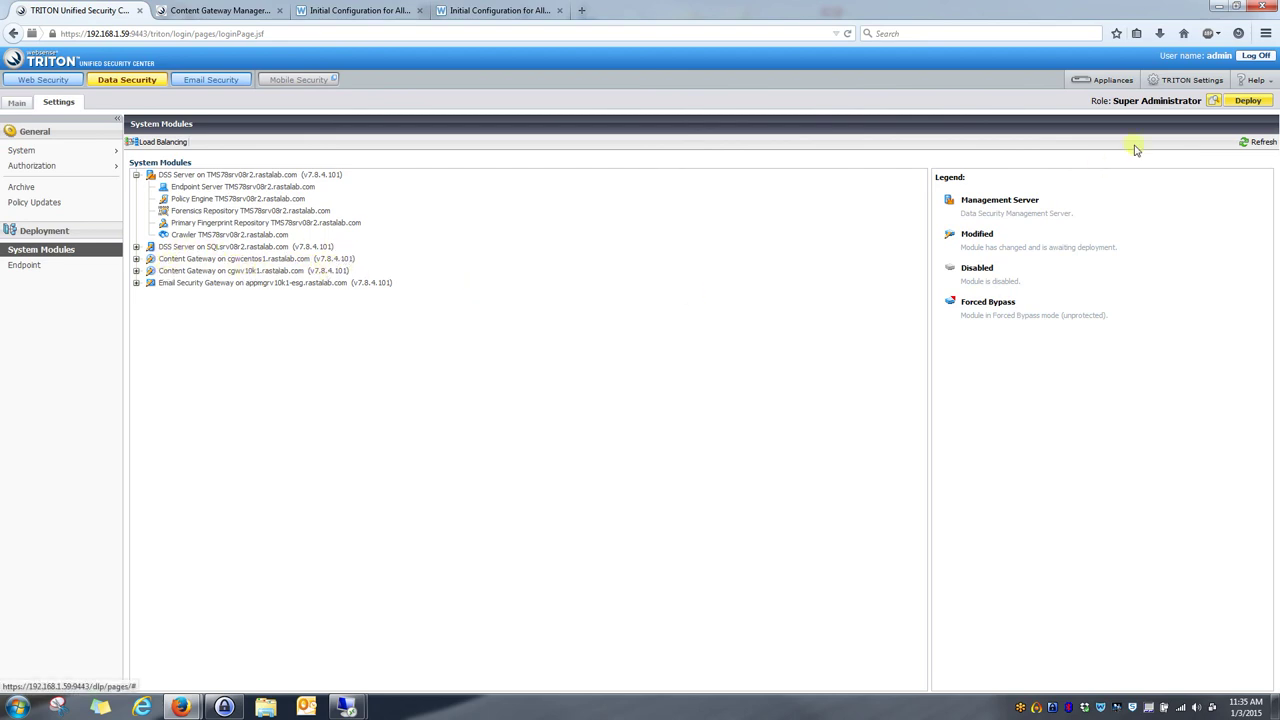
left_click(1248, 102)
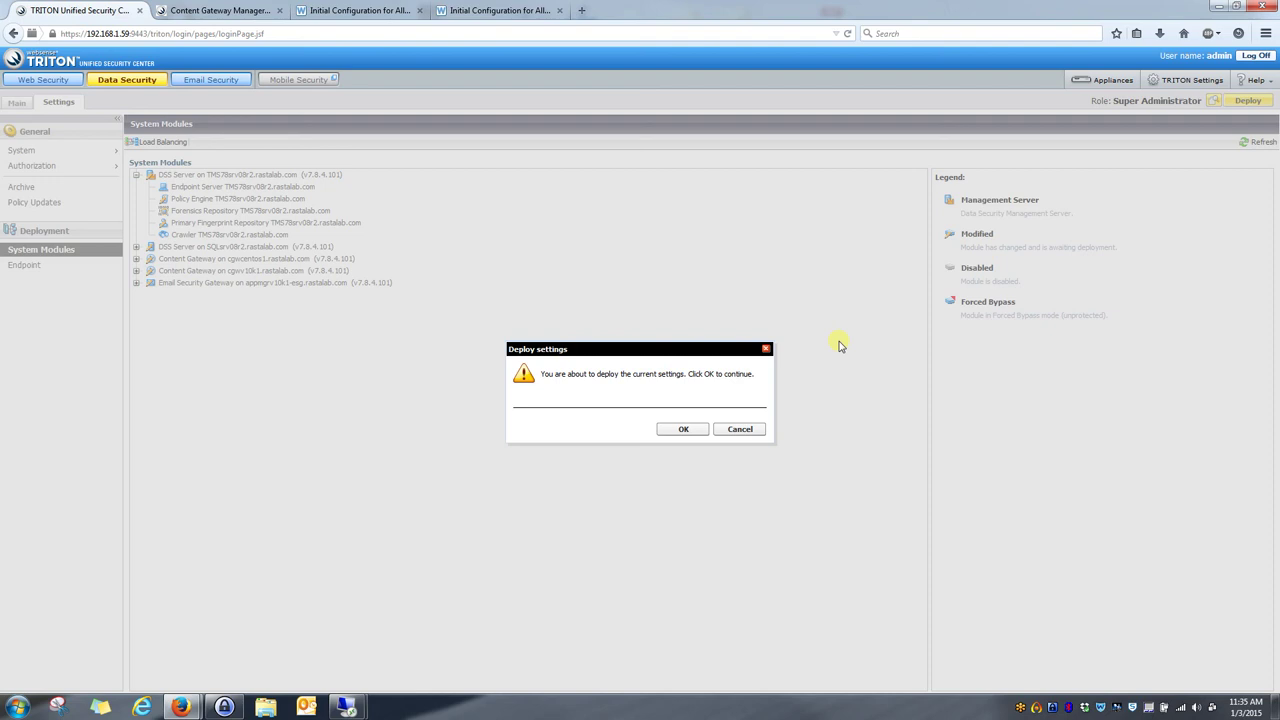
left_click(700, 429)
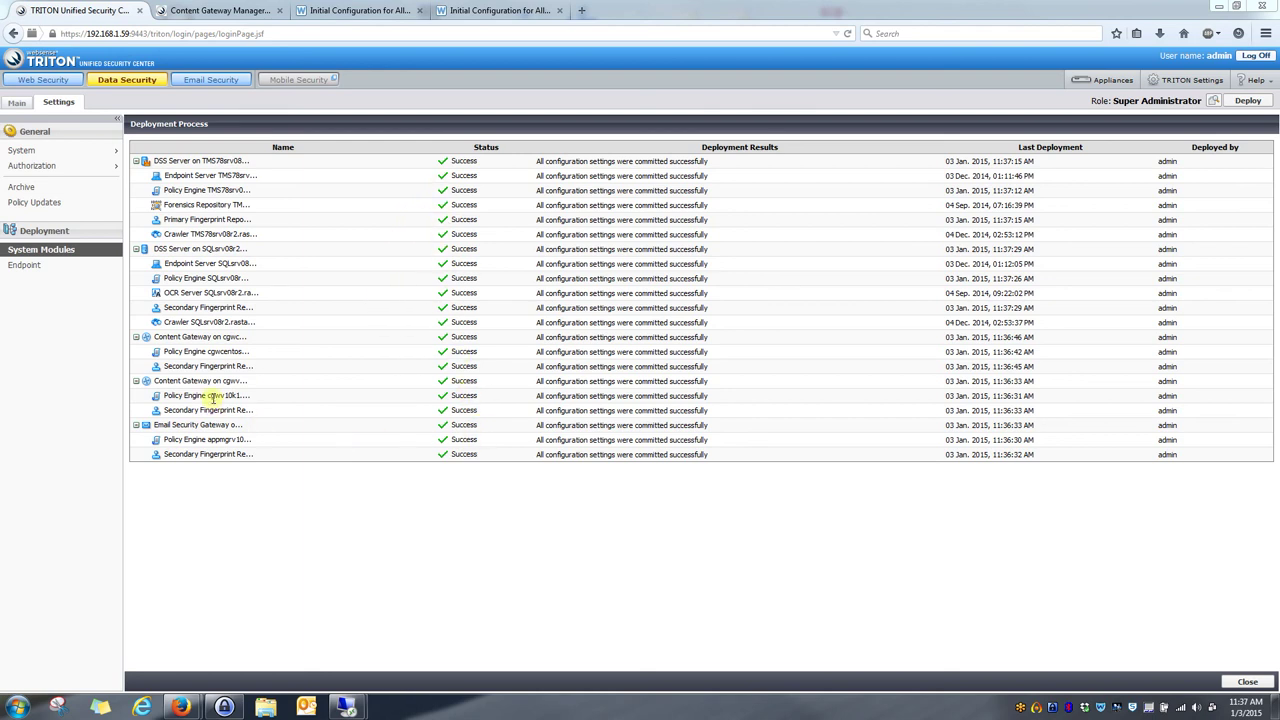
- Collapse the modules in the deployment results and expand the Content Gateway on cgwcentos1 to examine its components
left_click(136, 337)
left_click(137, 249)
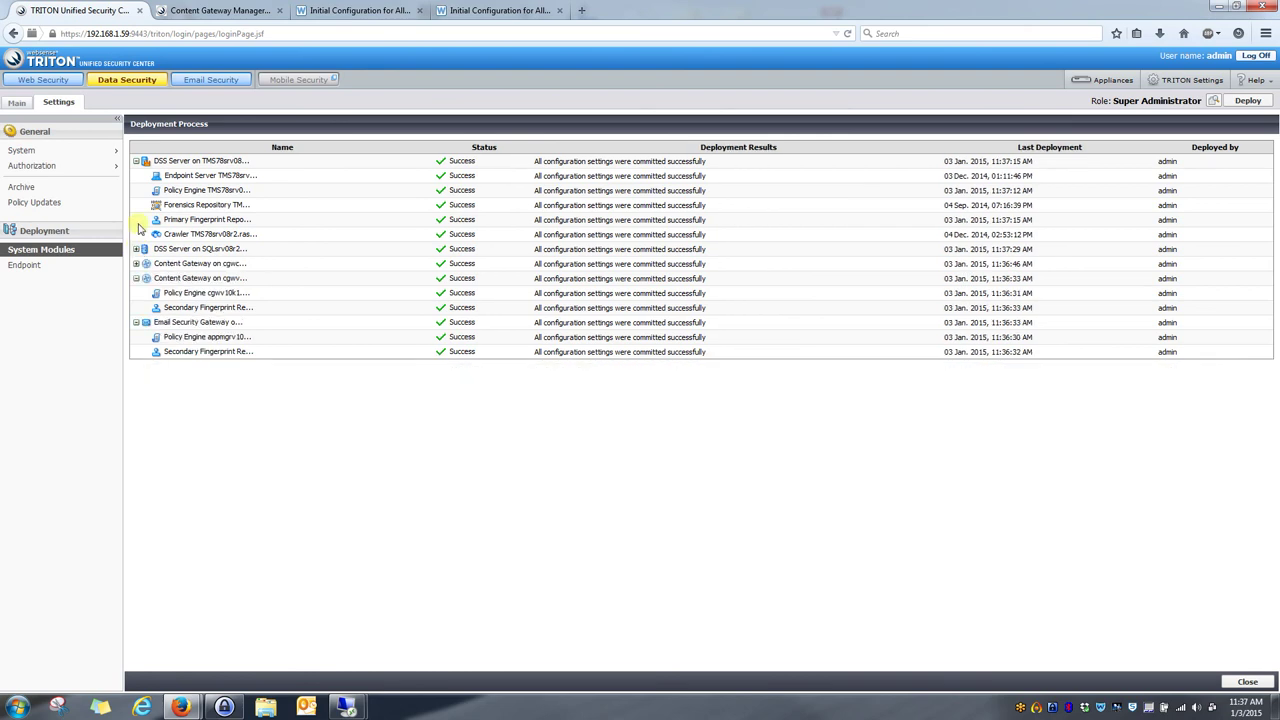
left_click(136, 161)
left_click(137, 249)
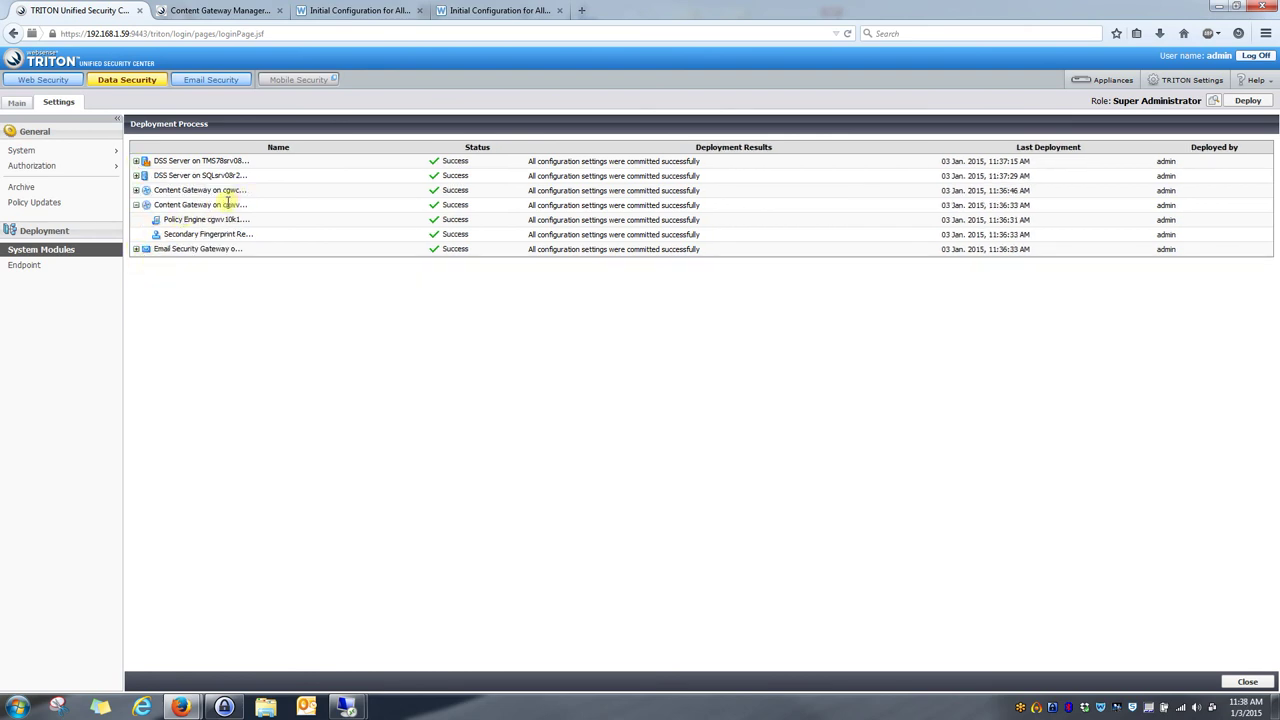
left_click(137, 205)
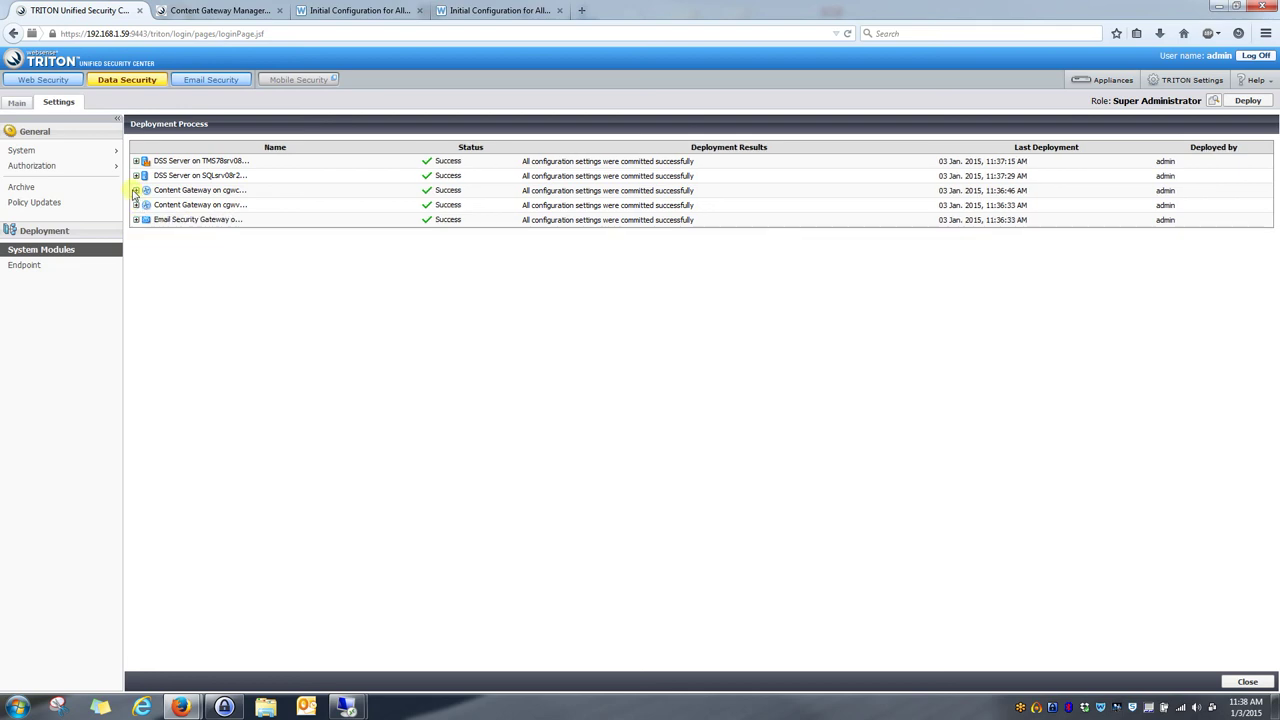
left_click(137, 191)
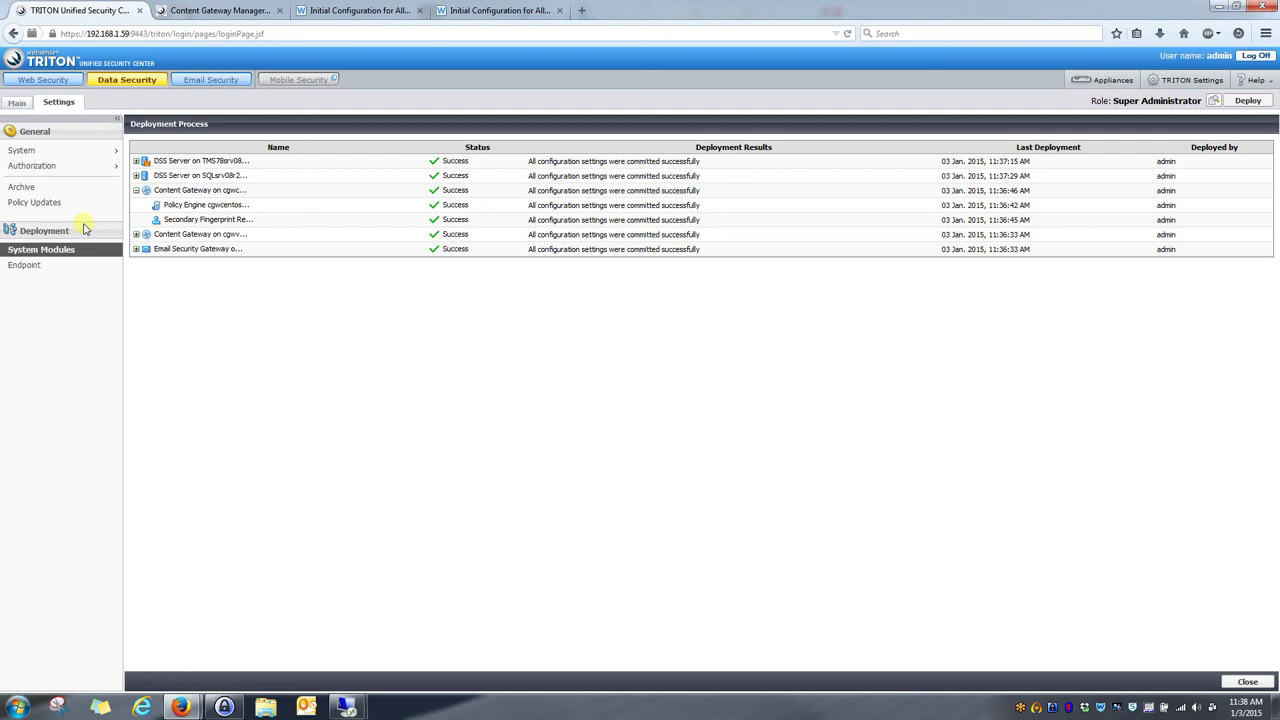
- Return to System Modules and view the Policy Engine details of the Content Gateway on cgwcentos1.rastalab.com
left_click(55, 253)
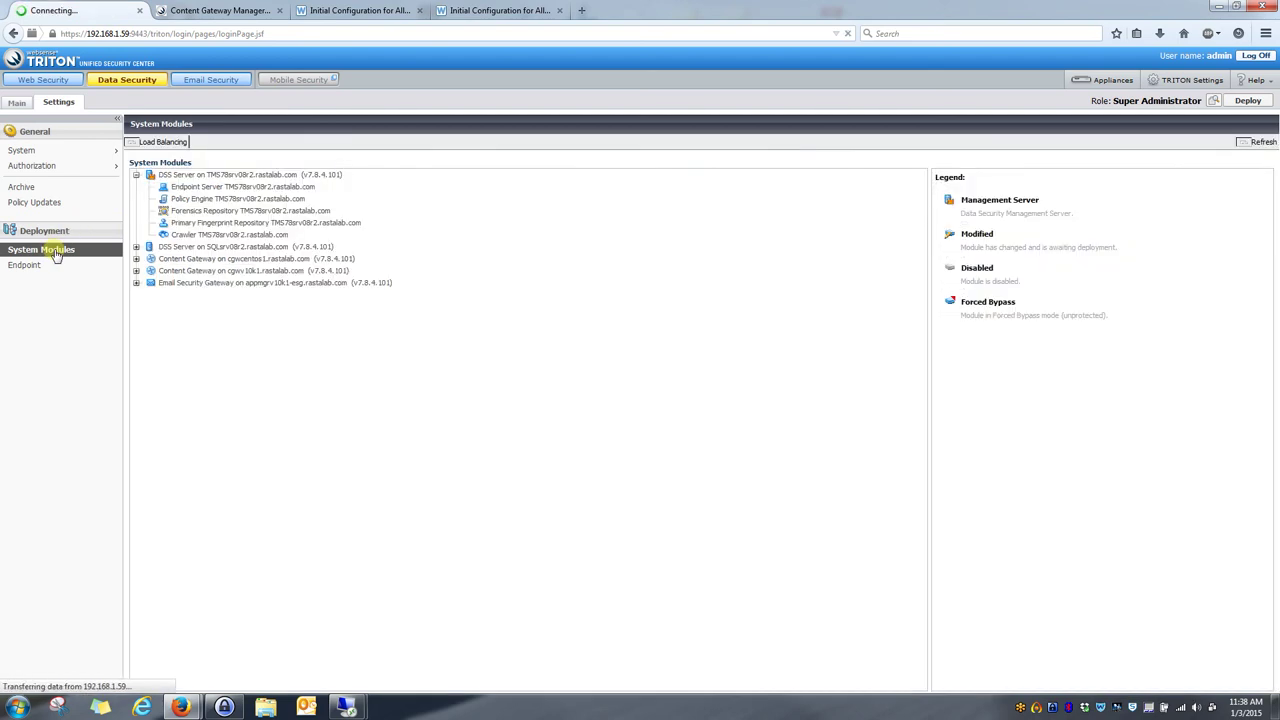
left_click(136, 259)
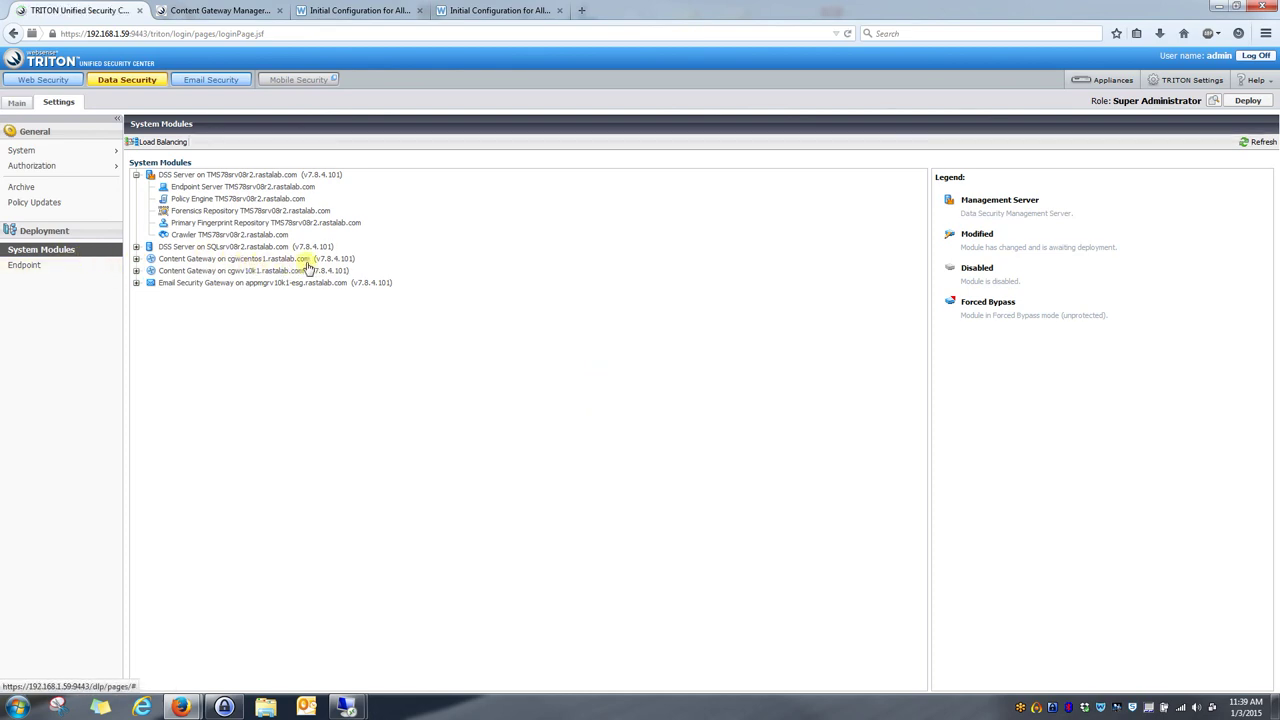
left_click(136, 259)
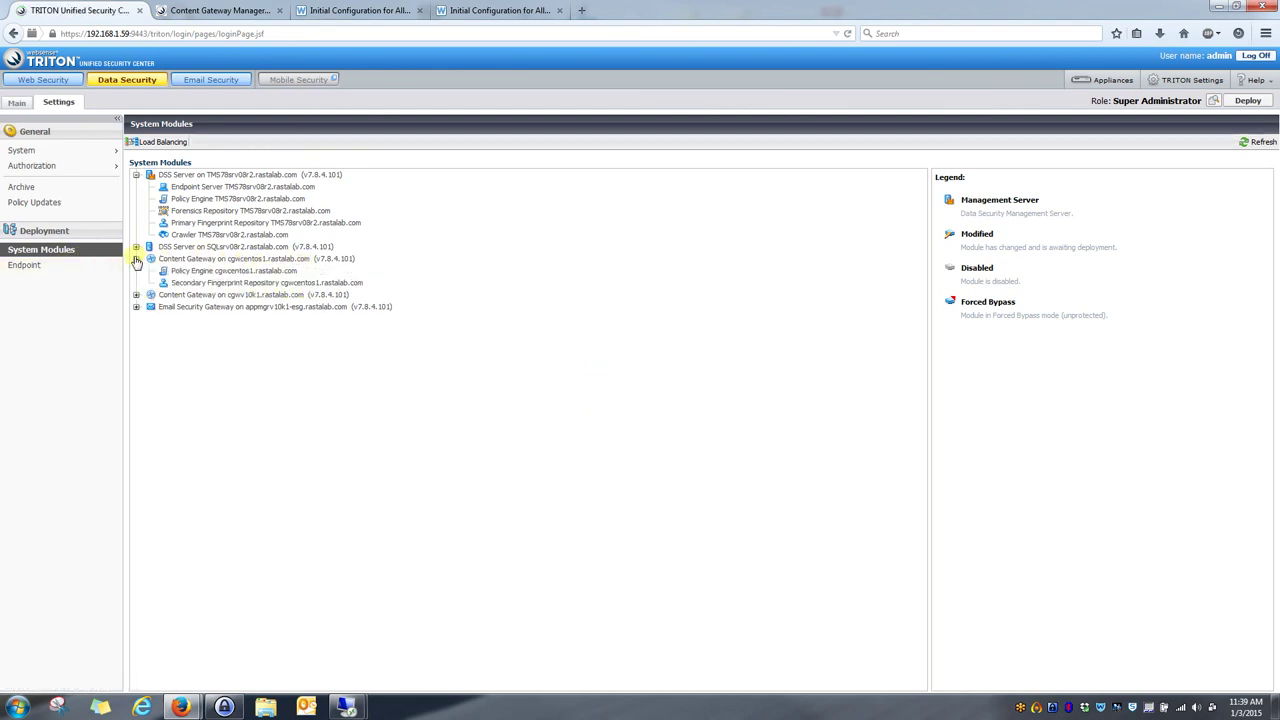
left_click(190, 272)
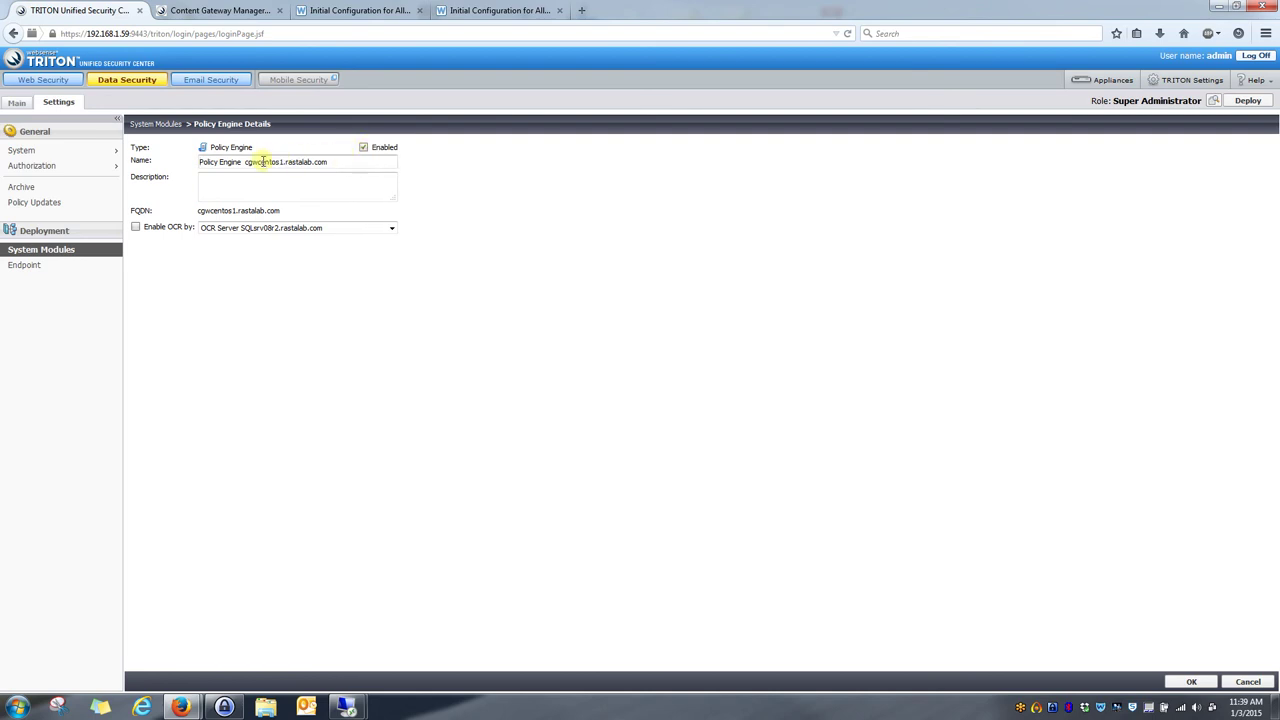
- Open the details of the Content Gateway on cgwcentos1.rastalab.com and set its HTTP/HTTPS mode to Blocking
left_click(31, 254)
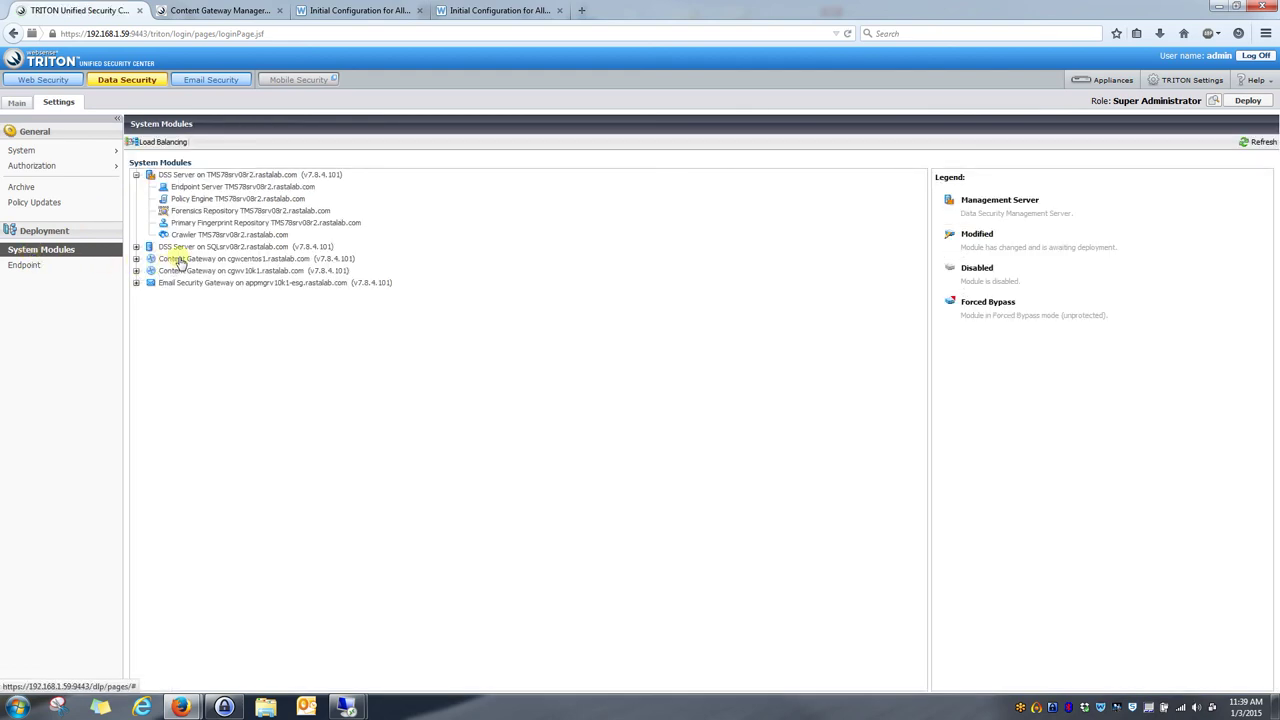
left_click(136, 258)
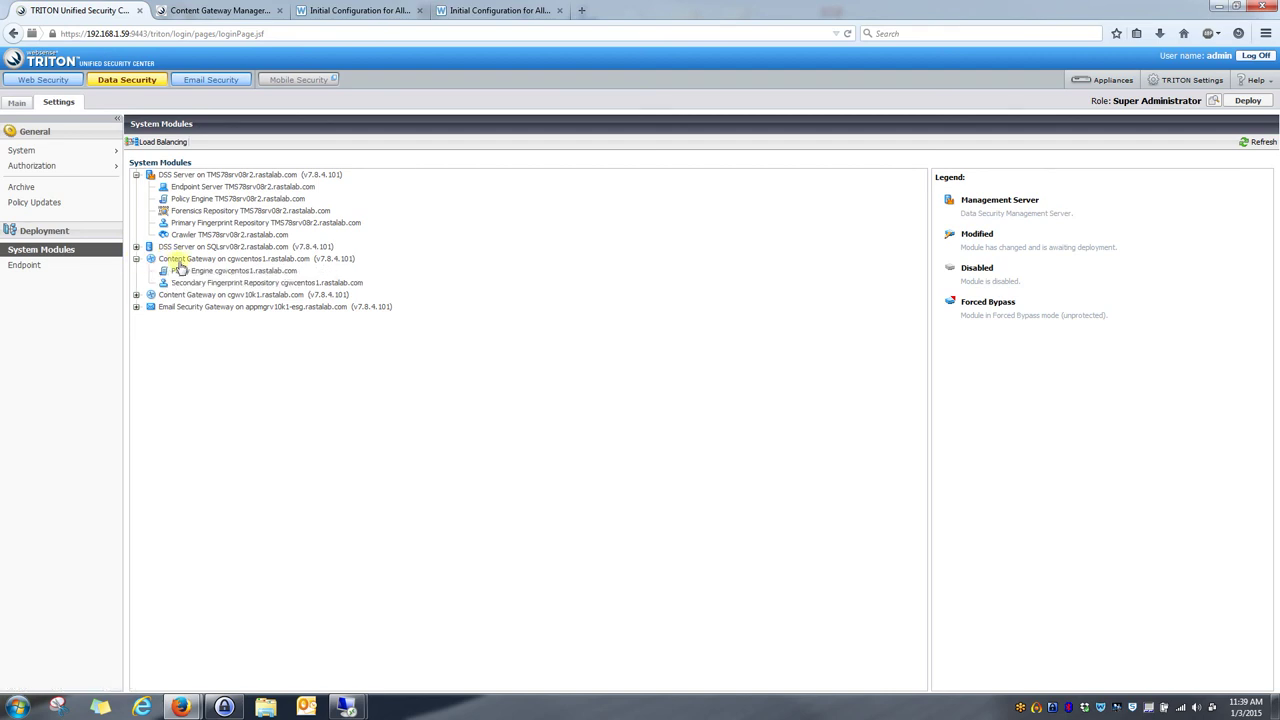
left_click(249, 262)
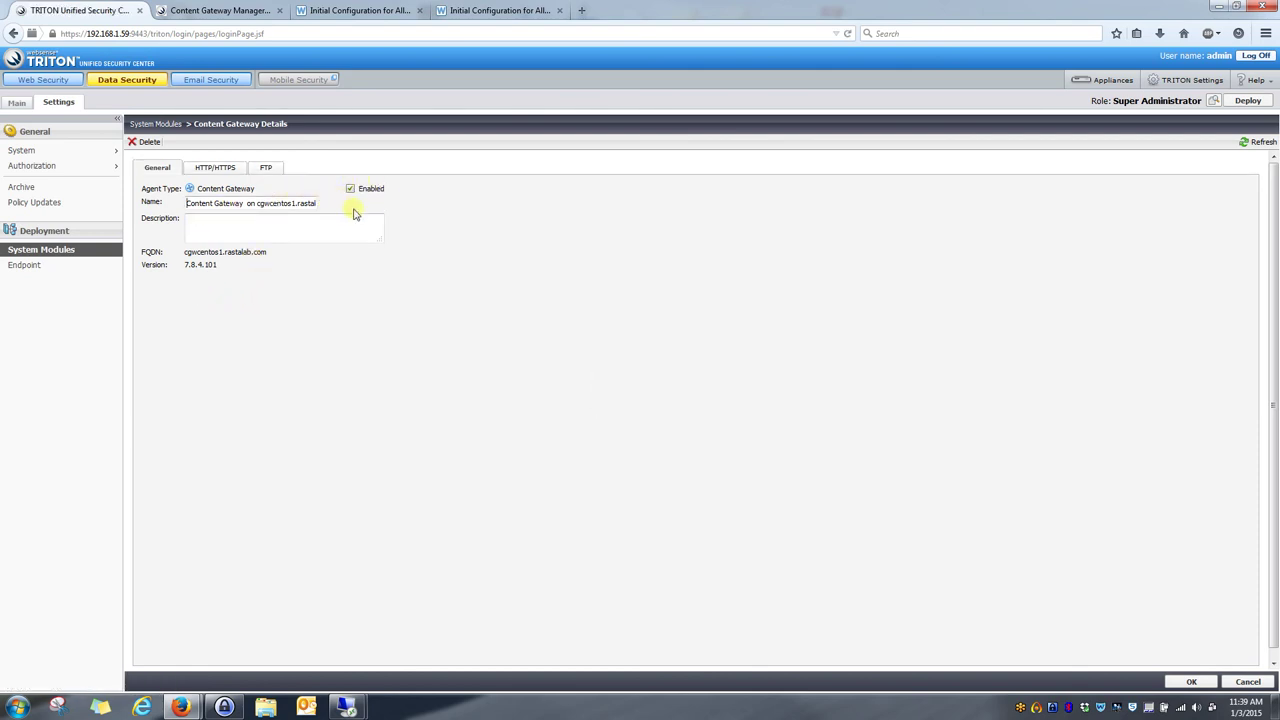
left_click(204, 170)
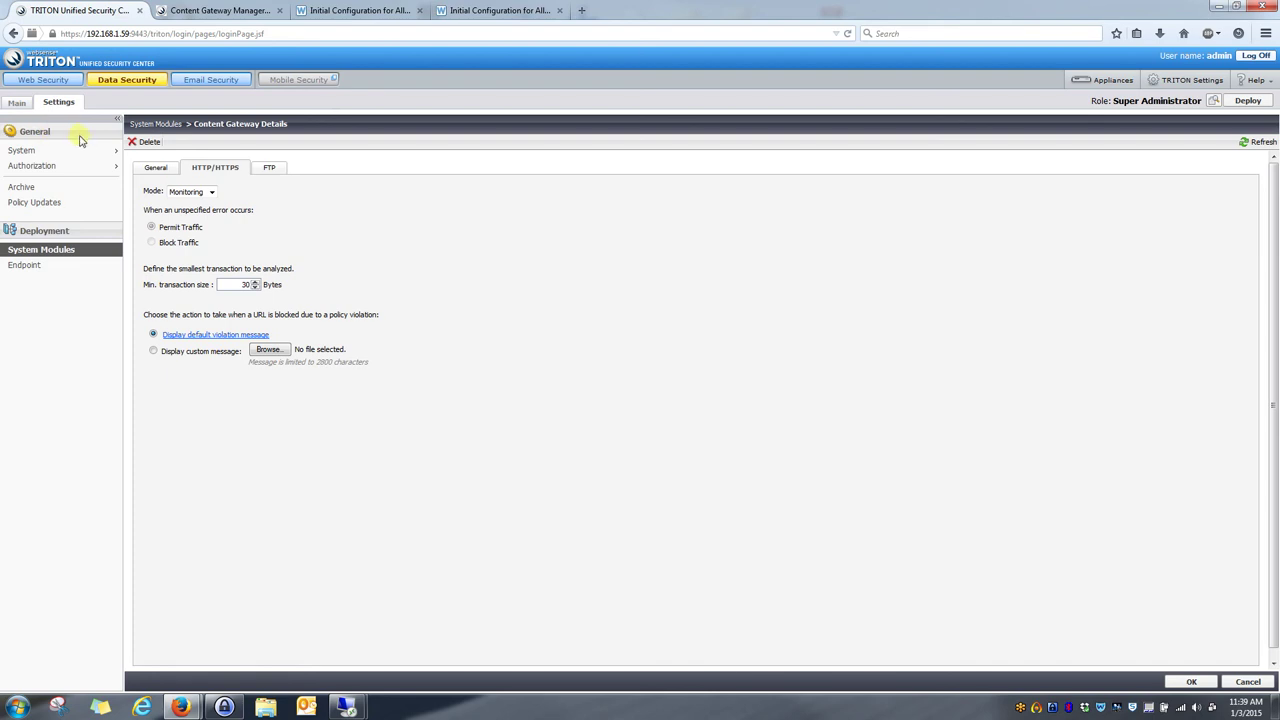
left_click(88, 150)
mouse_move(70, 163)
left_click(212, 192)
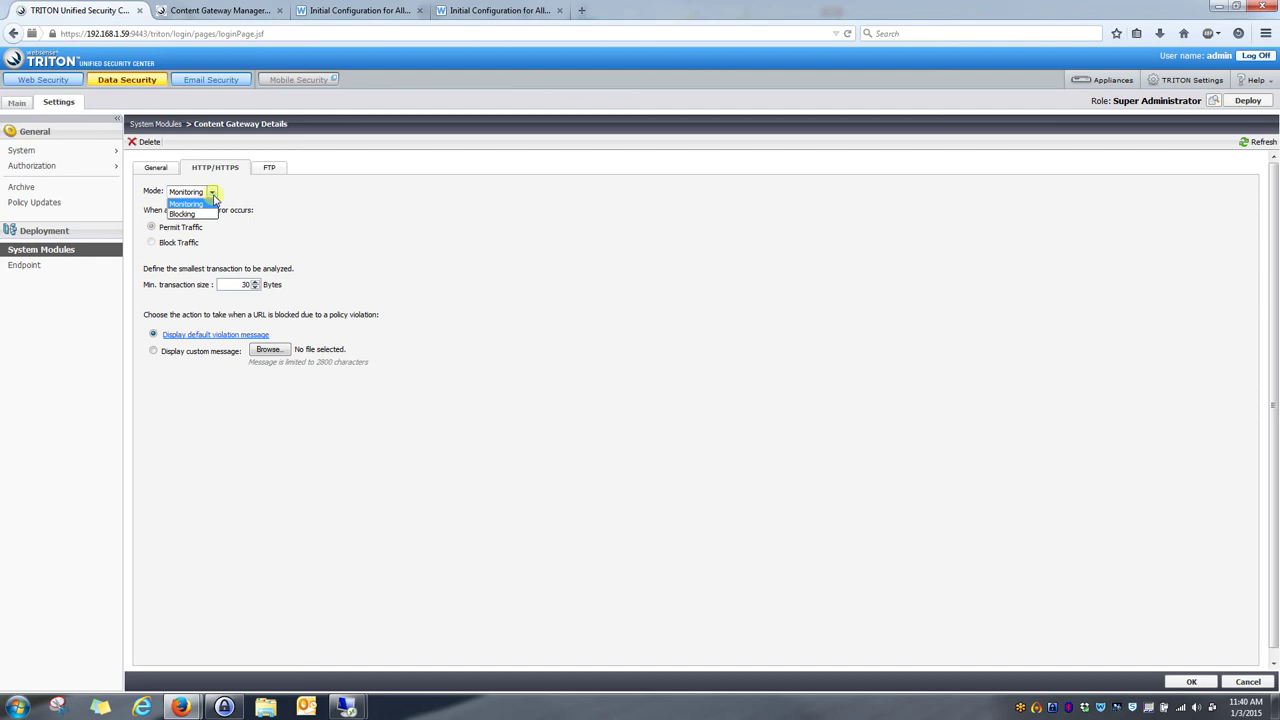
left_click(198, 213)
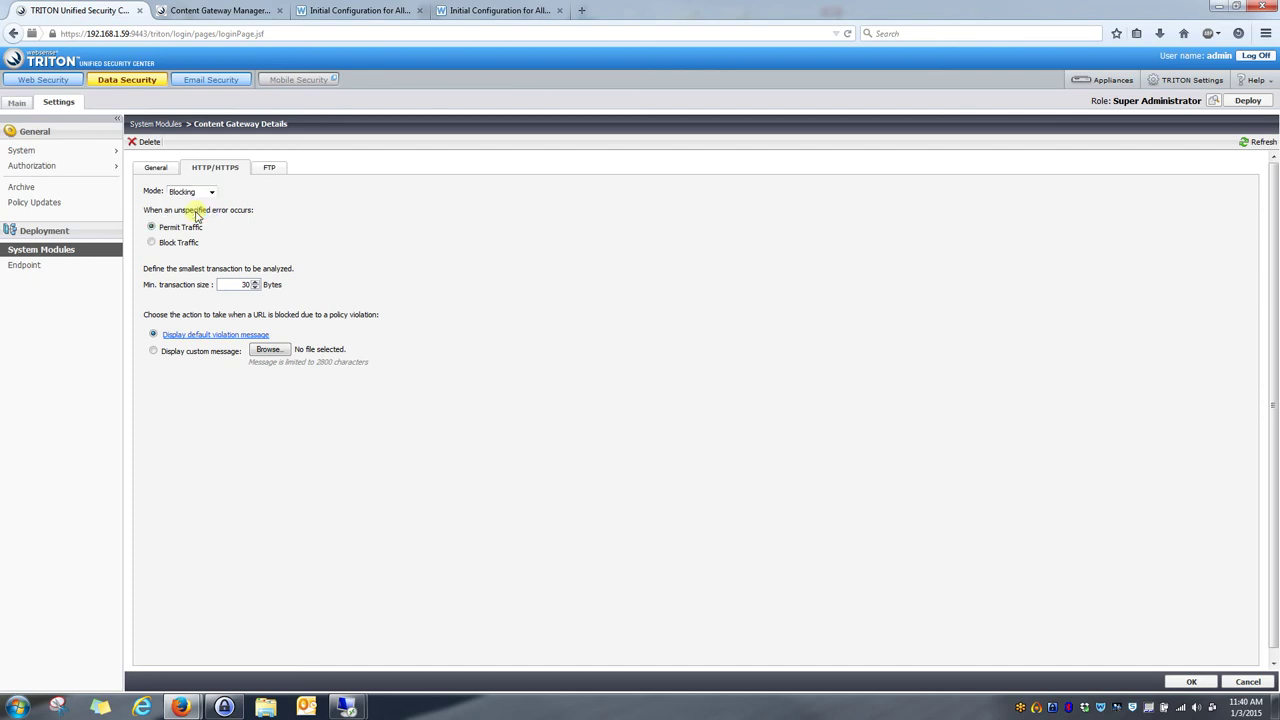
- Set the Content Gateway's FTP mode to Blocking, recheck the HTTP/HTTPS settings, and save the module's changes
left_click(269, 172)
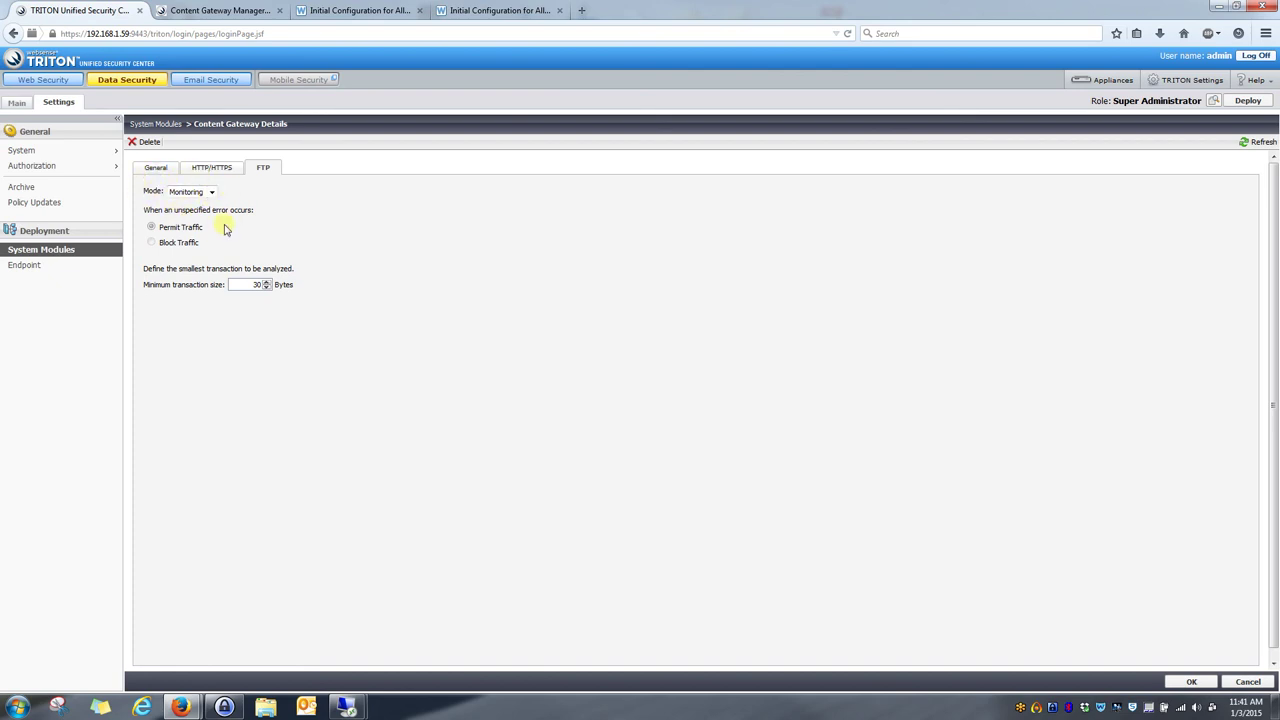
left_click(211, 191)
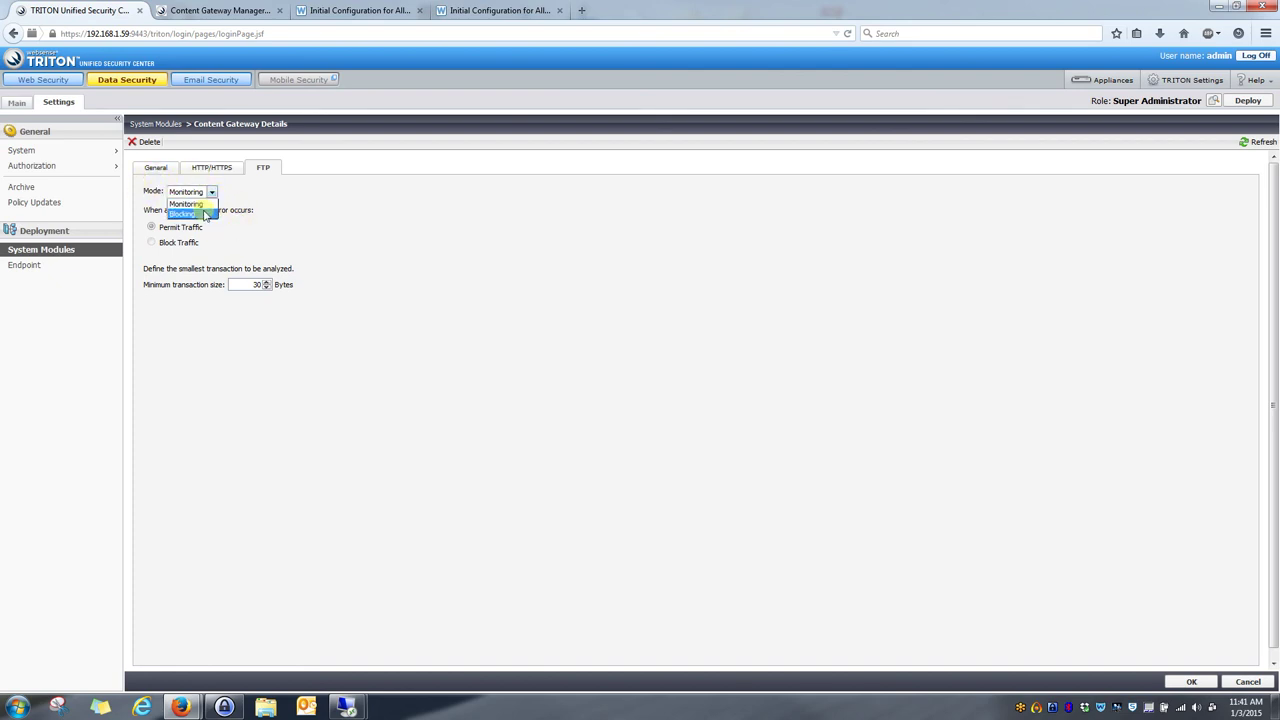
left_click(205, 214)
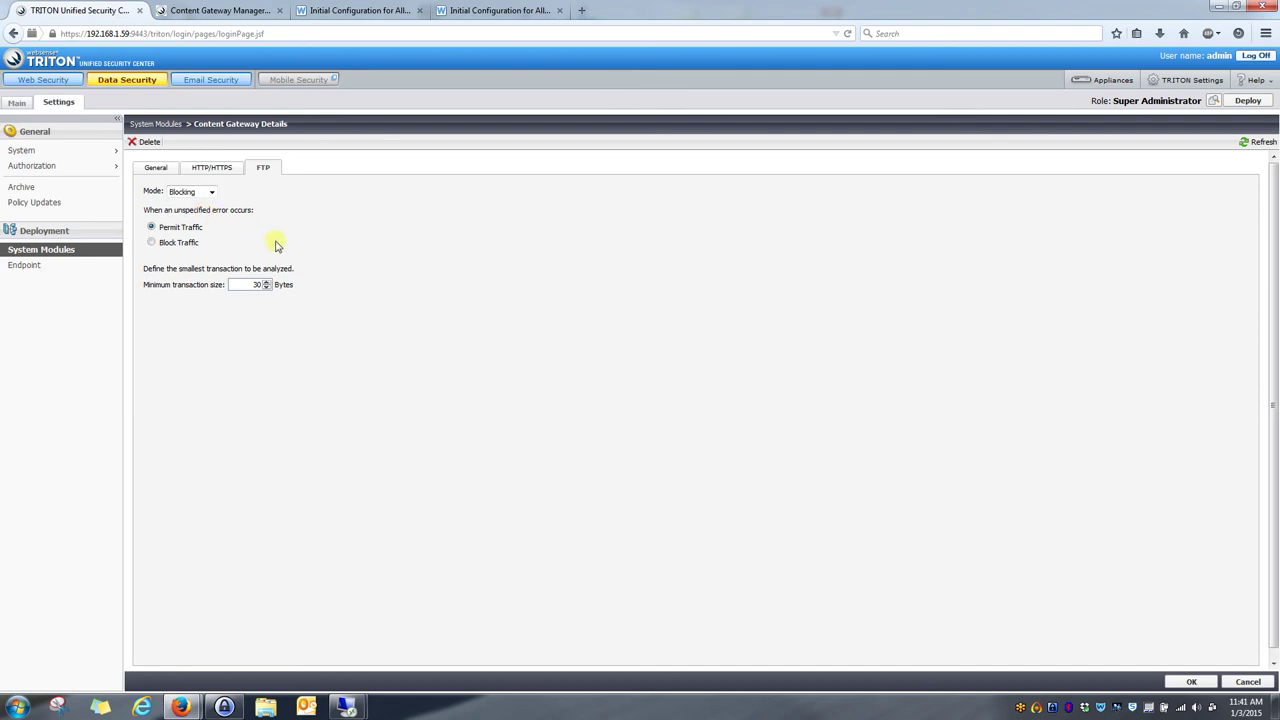
left_click(222, 172)
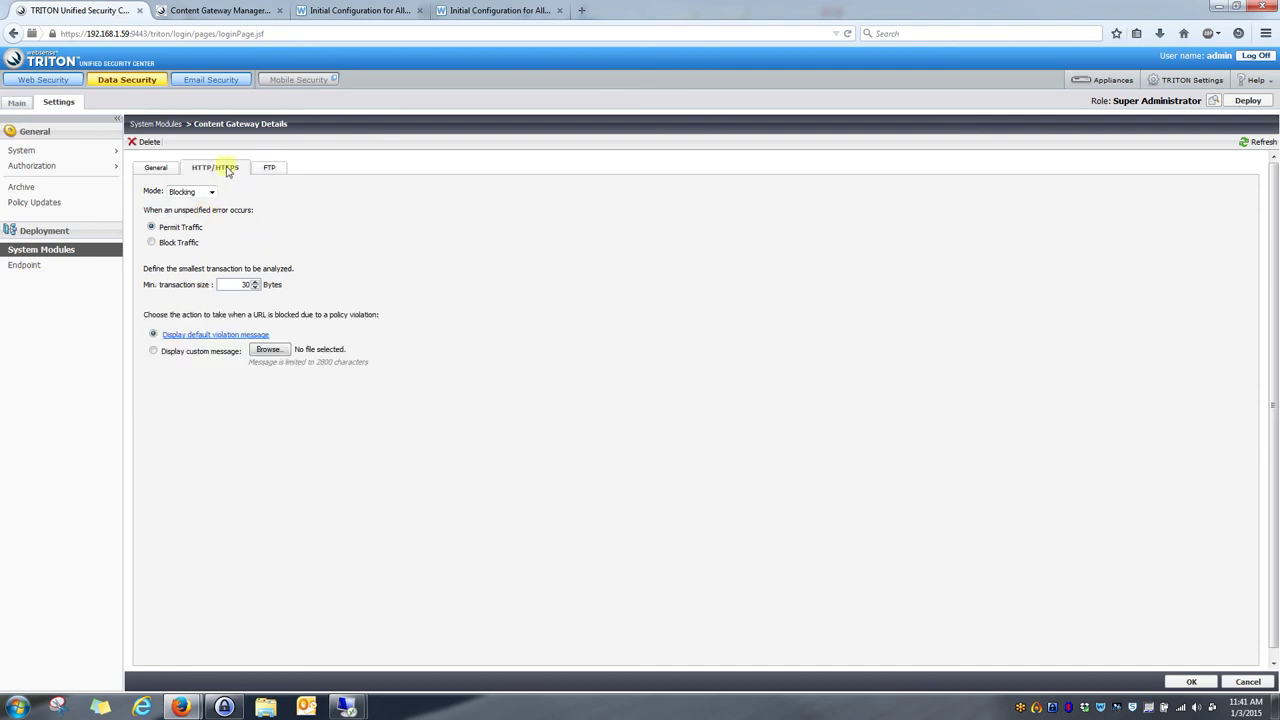
left_click(266, 170)
left_click(232, 171)
left_click(1192, 682)
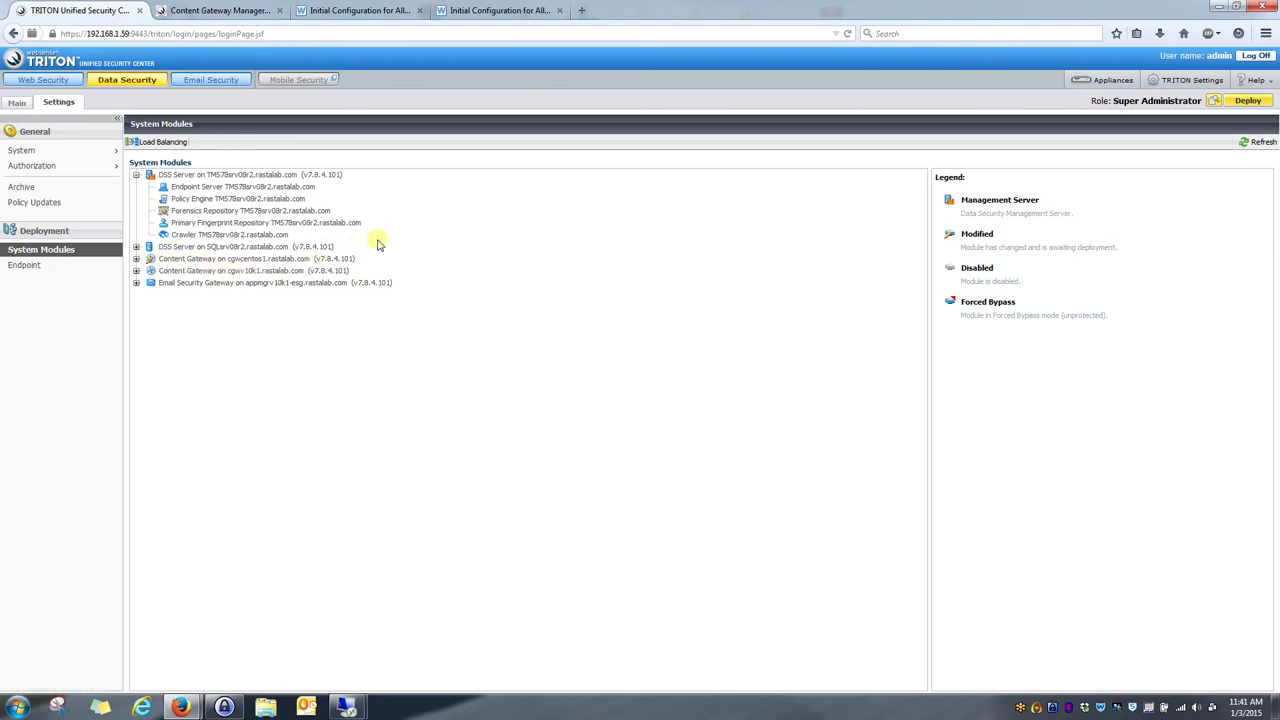
- Deploy the current Data Security settings to the system modules and confirm the deployment
left_click(1248, 104)
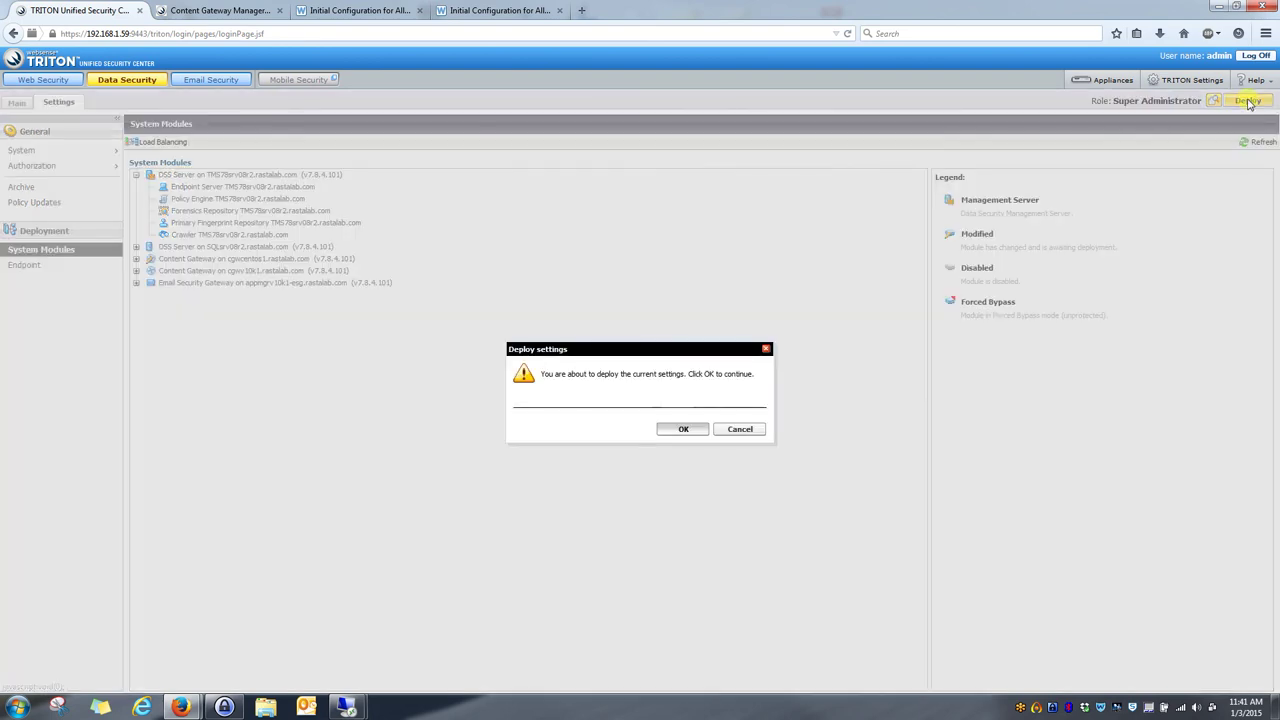
left_click(700, 432)
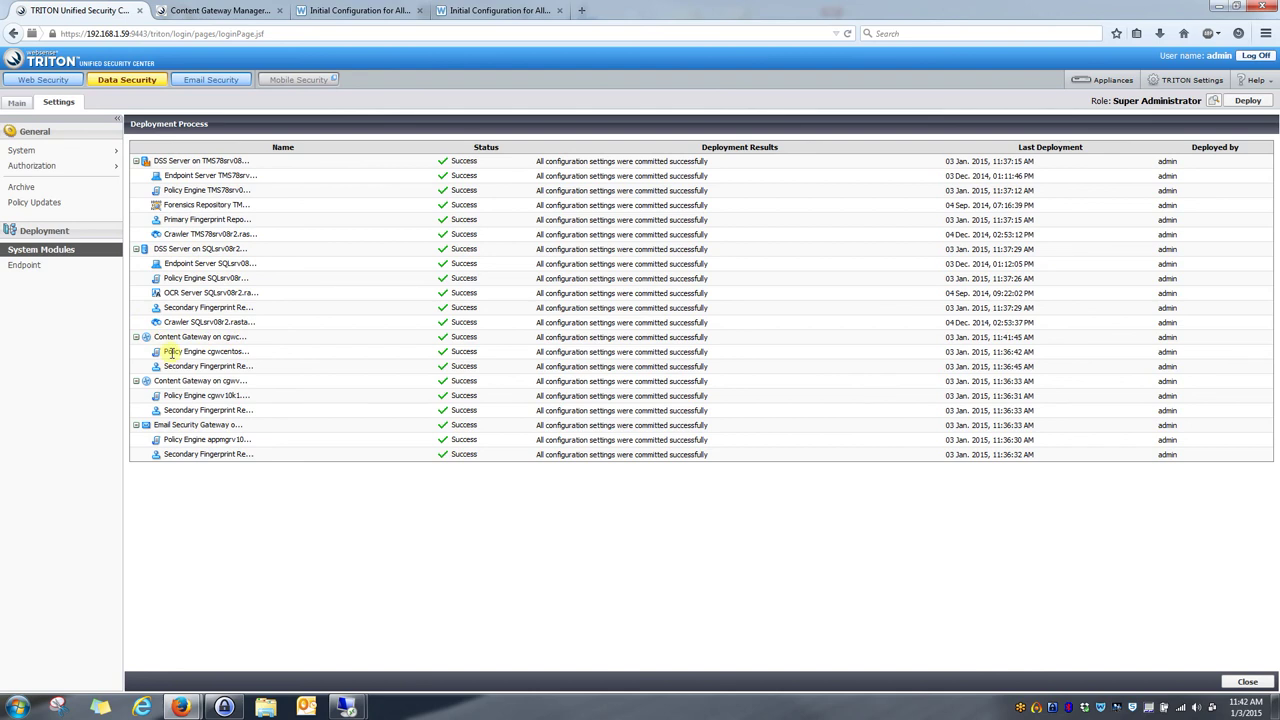
- Open the Web DLP policy and examine the data types and sensitivity settings of its Data theft attribute
left_click(16, 104)
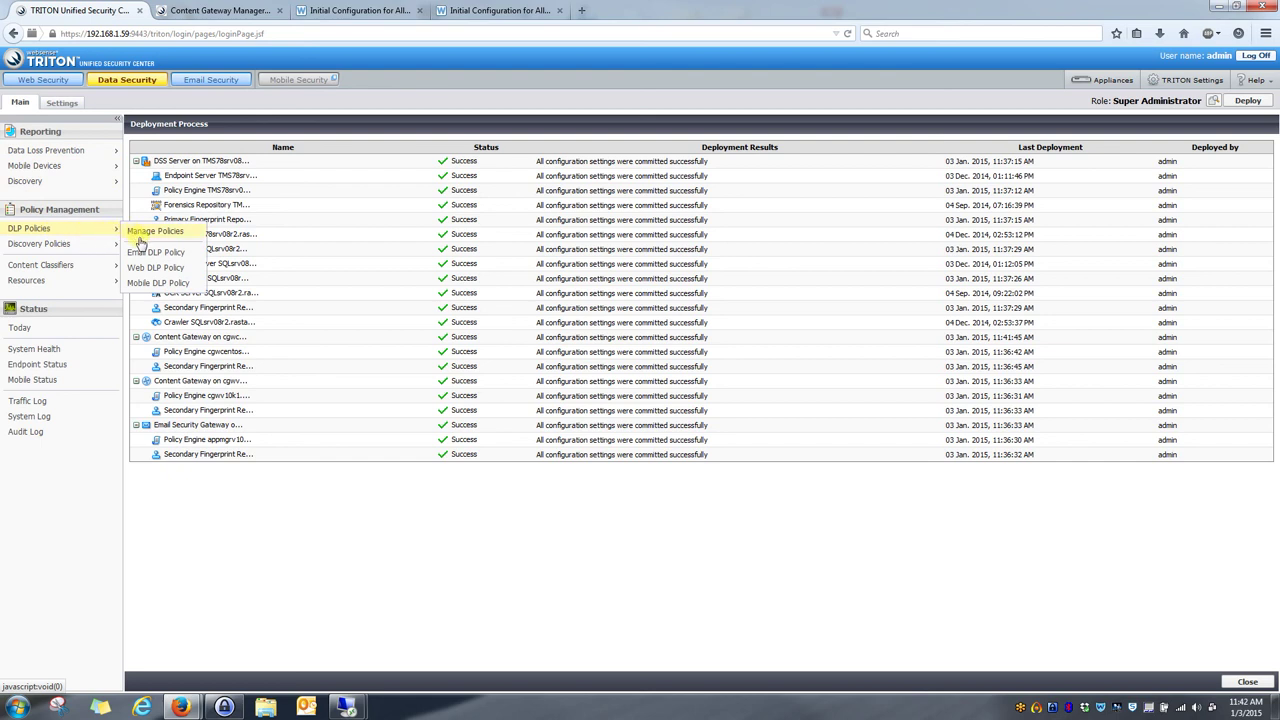
left_click(152, 270)
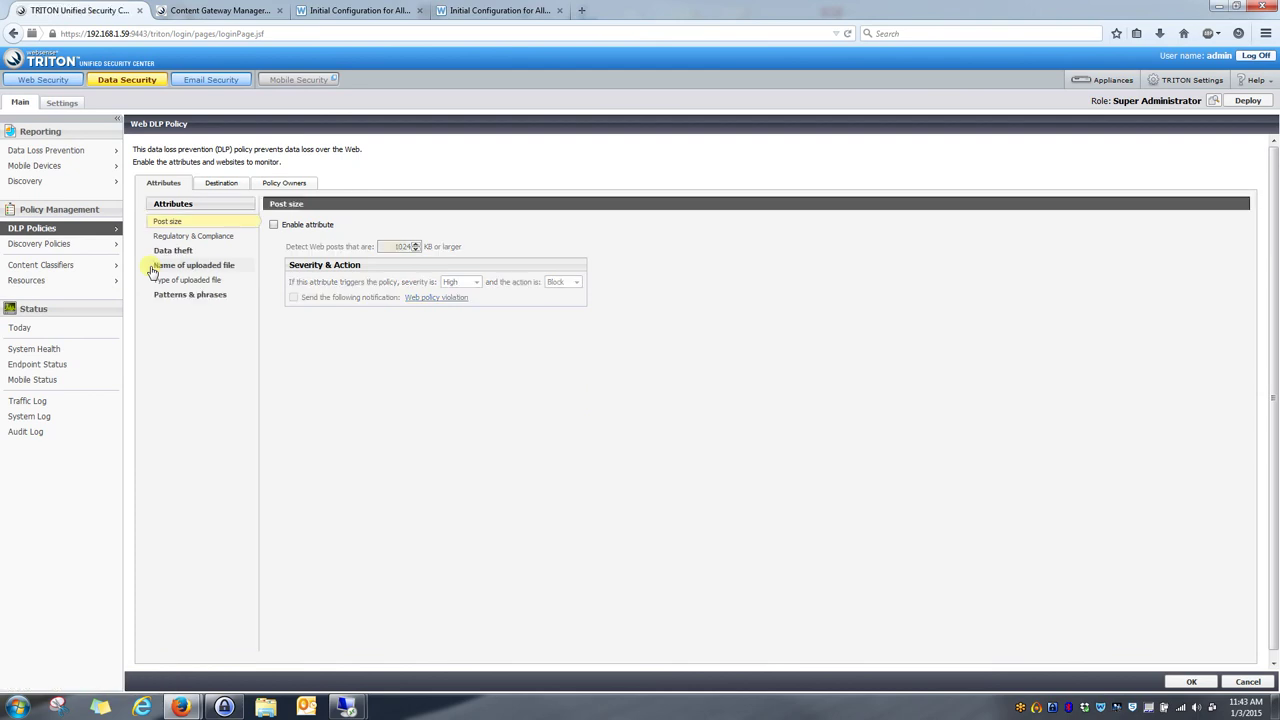
mouse_move(119, 231)
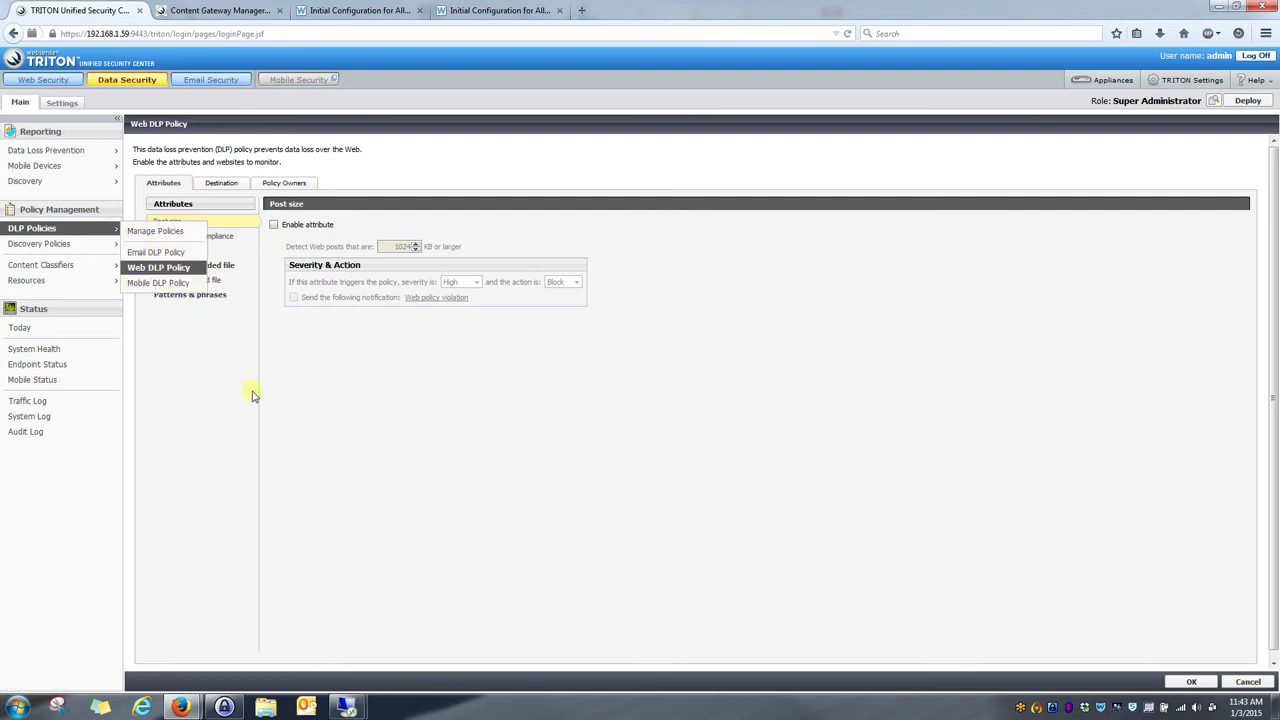
left_click(172, 251)
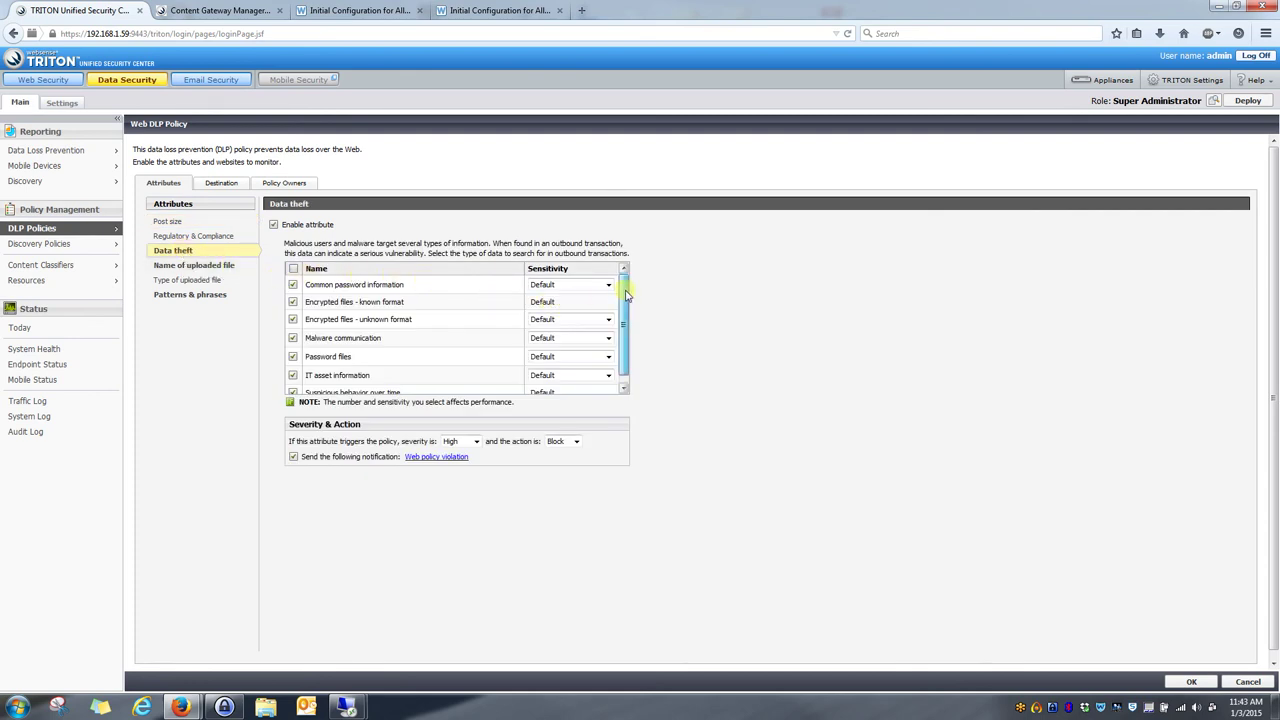
scroll(625, 292, "down", 1)
scroll(626, 288, "up", 1)
left_click_drag(625, 290, 625, 305)
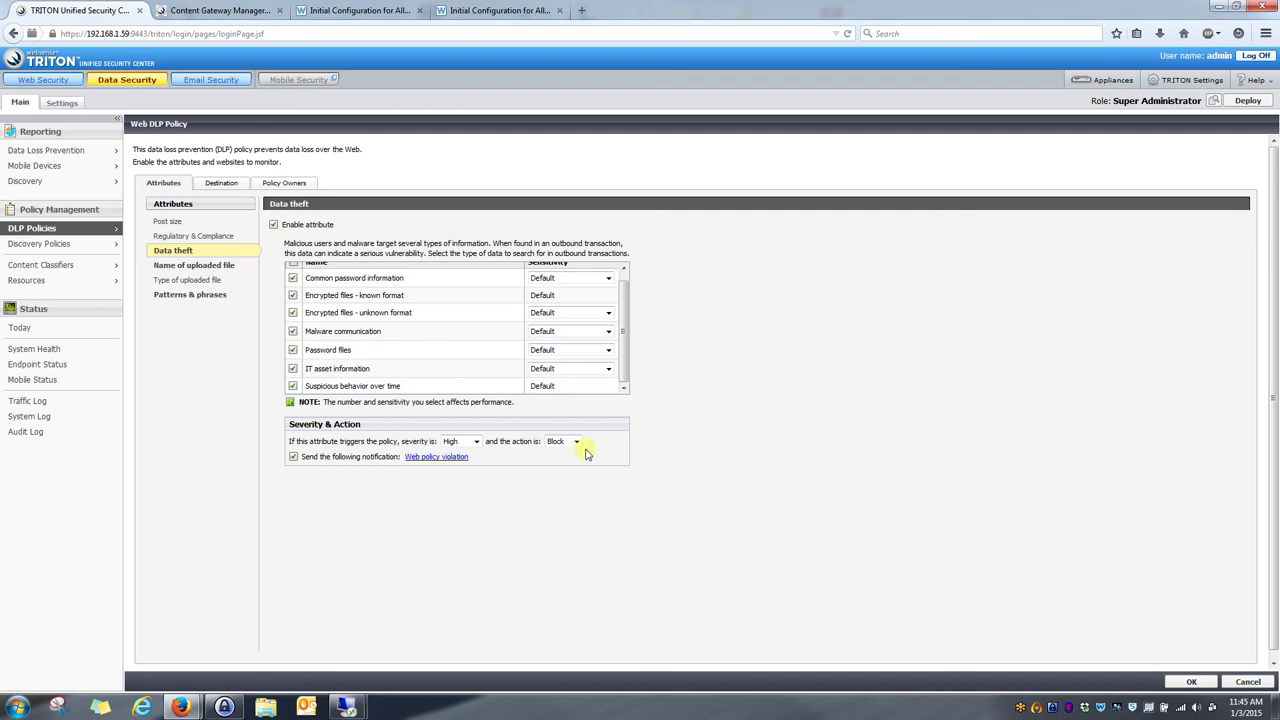
- Try the Permit action for the Data theft attribute, then return the action to Block
left_click(576, 442)
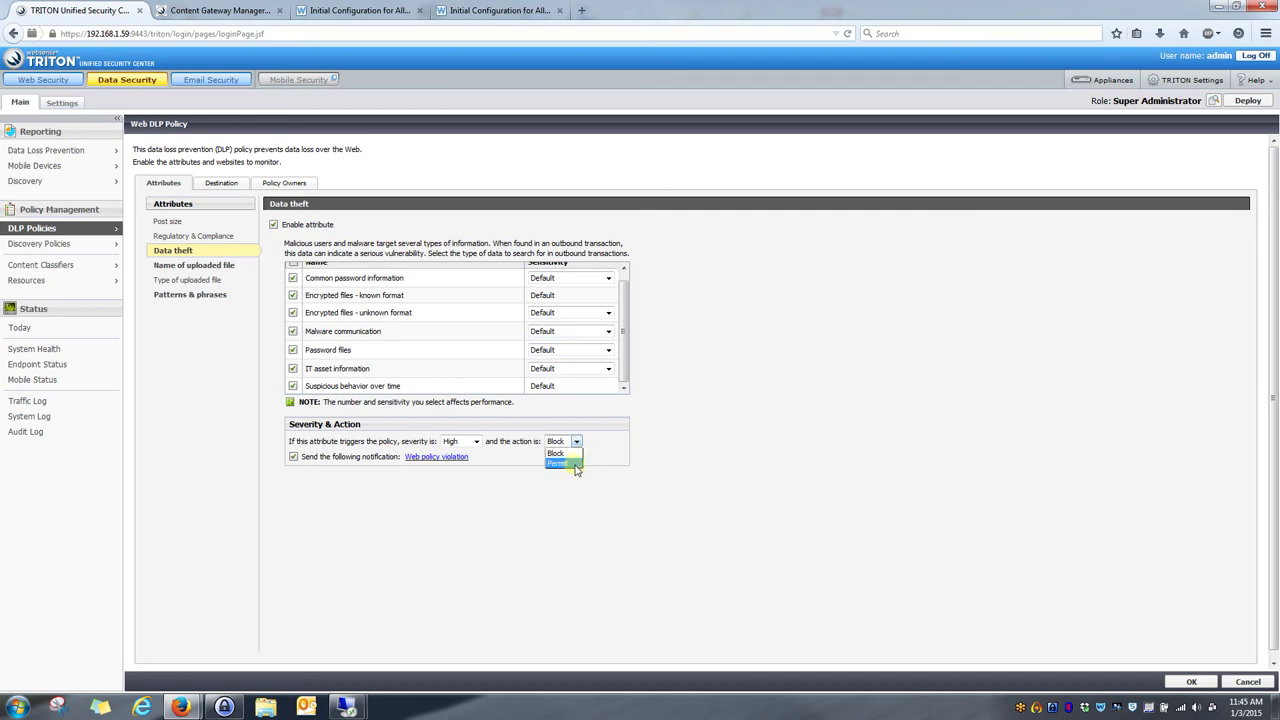
left_click(572, 465)
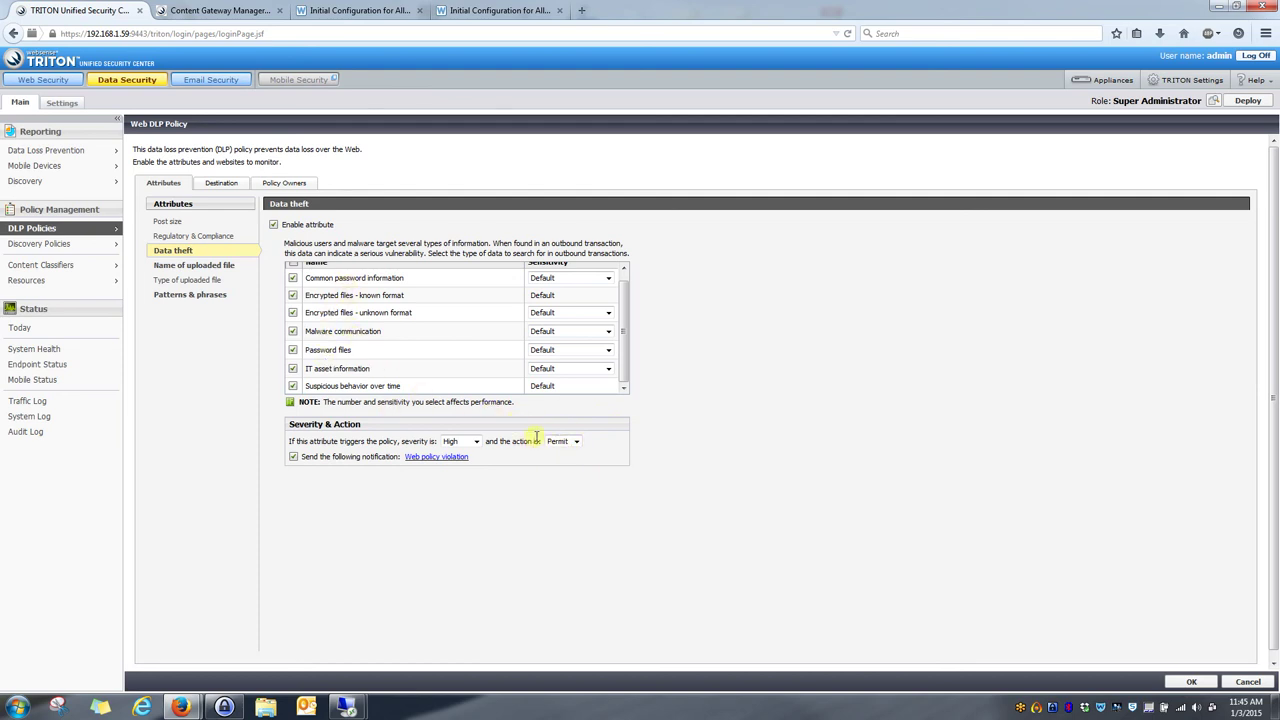
left_click(576, 448)
left_click(575, 453)
- Save the Web DLP policy and deploy the settings
left_click(1191, 682)
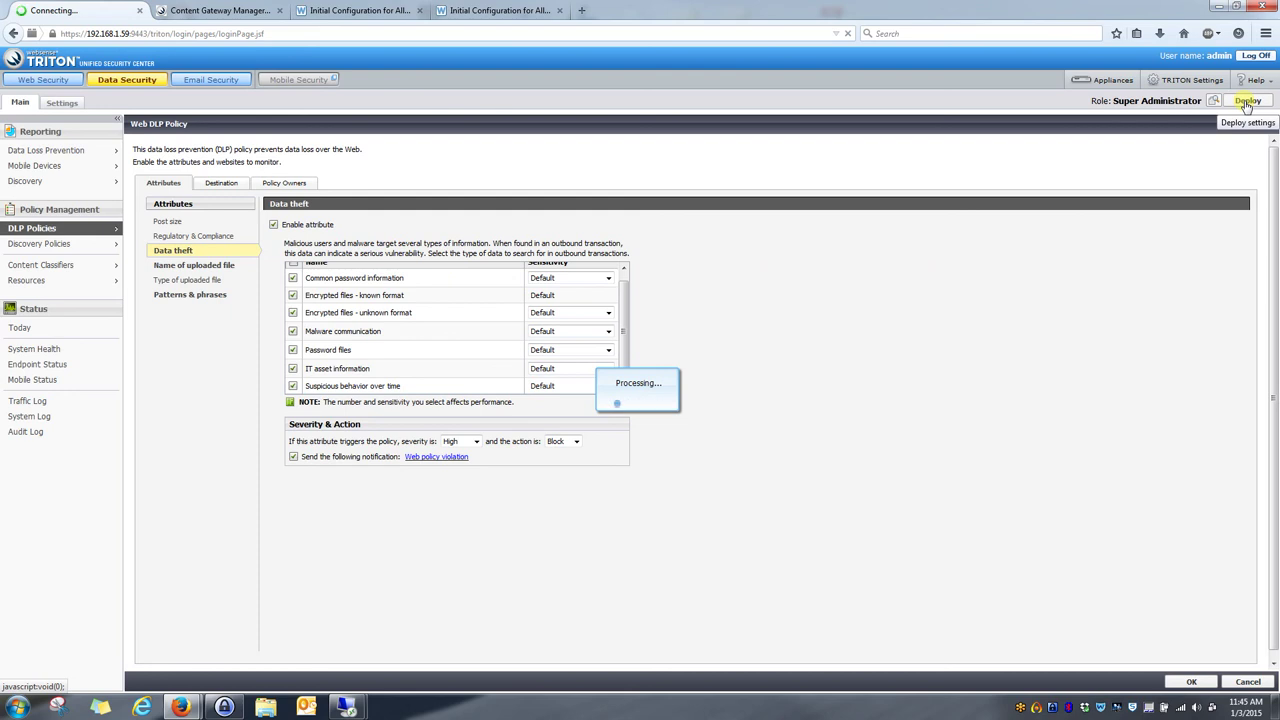
left_click(1246, 103)
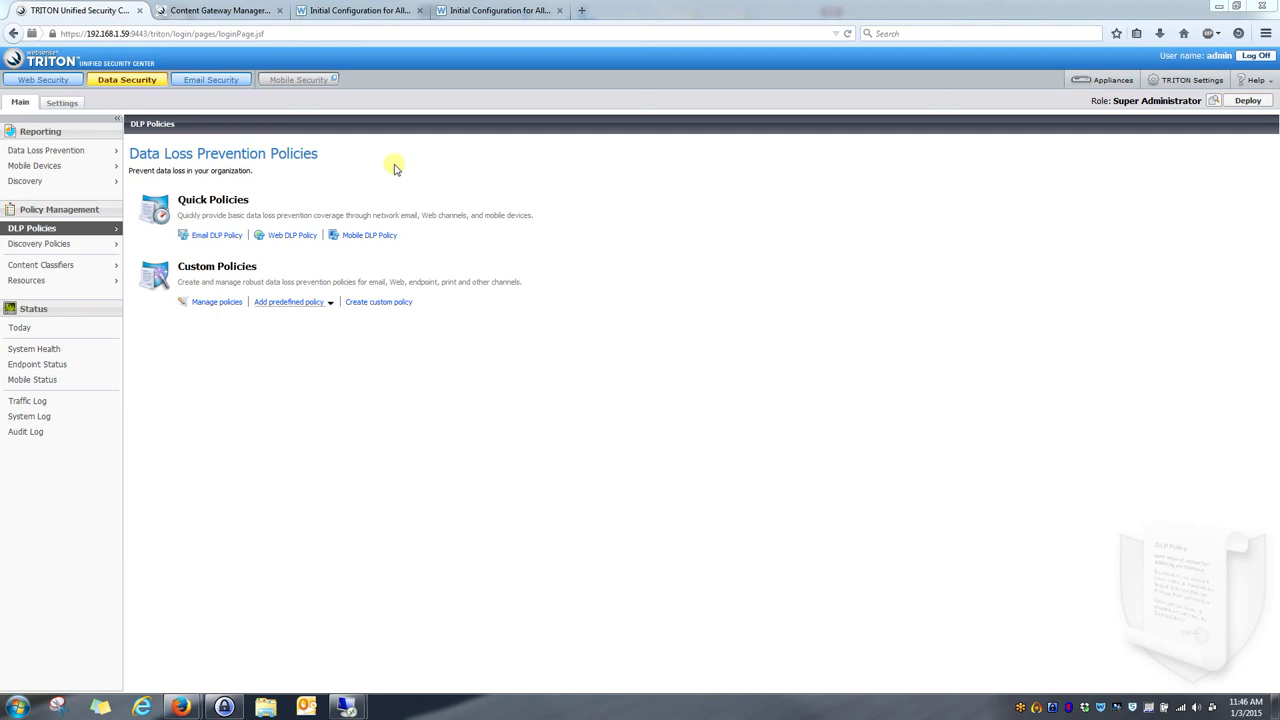
- Switch to the Initial Configuration for All Websense Modules article to consult the setup instructions
left_click(375, 14)
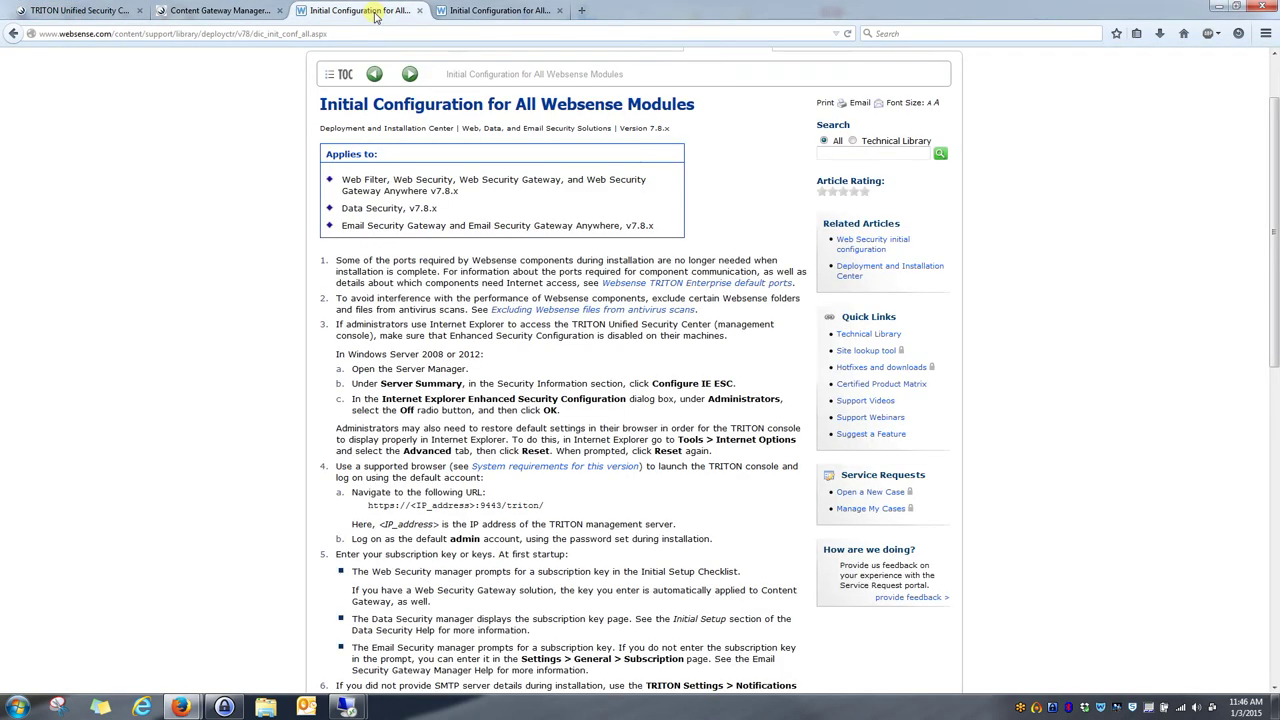